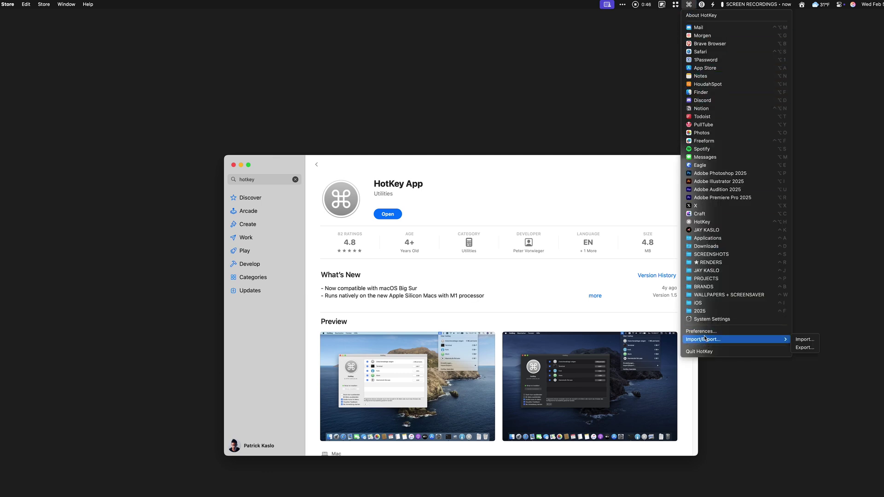
Open HotKey's preferences and delete the System Settings entry, which has no shortcut.
left_click(704, 332)
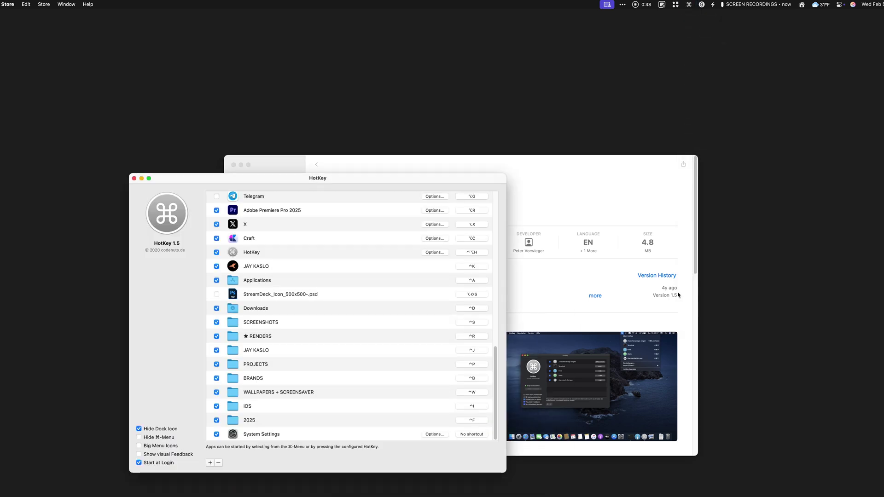
scroll(351, 269, "up", 15)
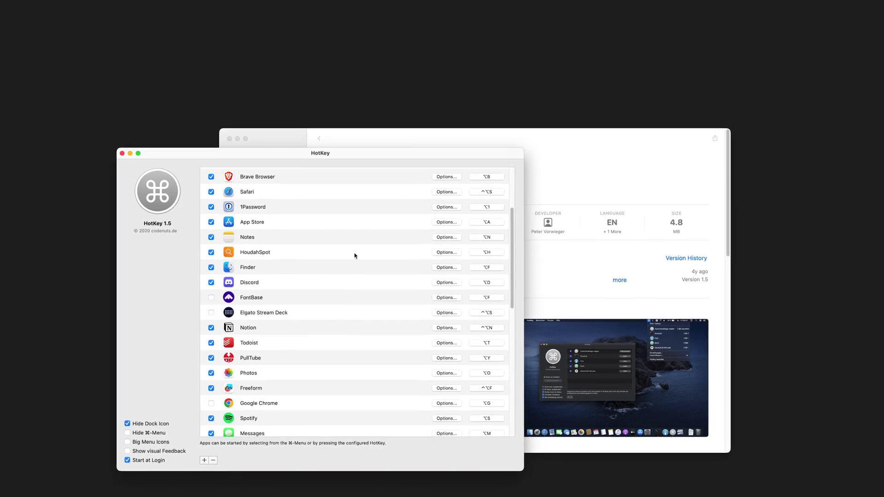
scroll(358, 244, "down", 15)
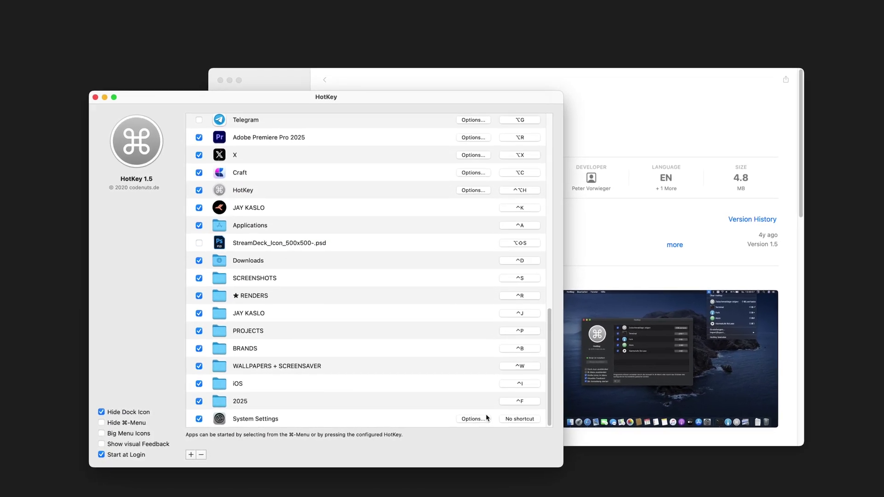
left_click(298, 417)
left_click(199, 454)
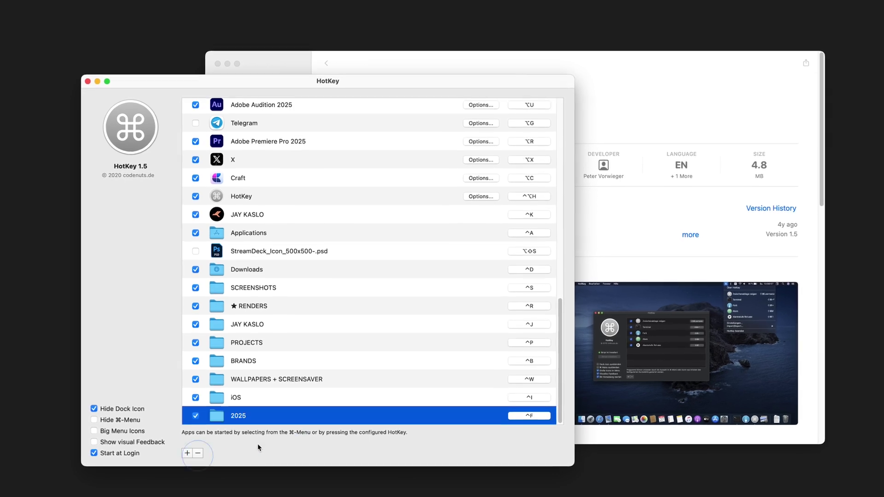
scroll(383, 162, "up", 15)
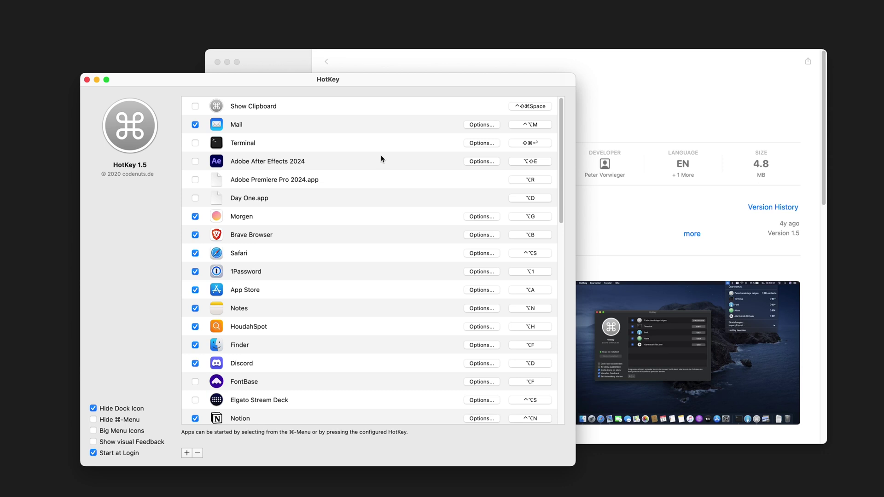
Add System Settings back to the app list, finding it by searching 'sys'.
left_click(186, 453)
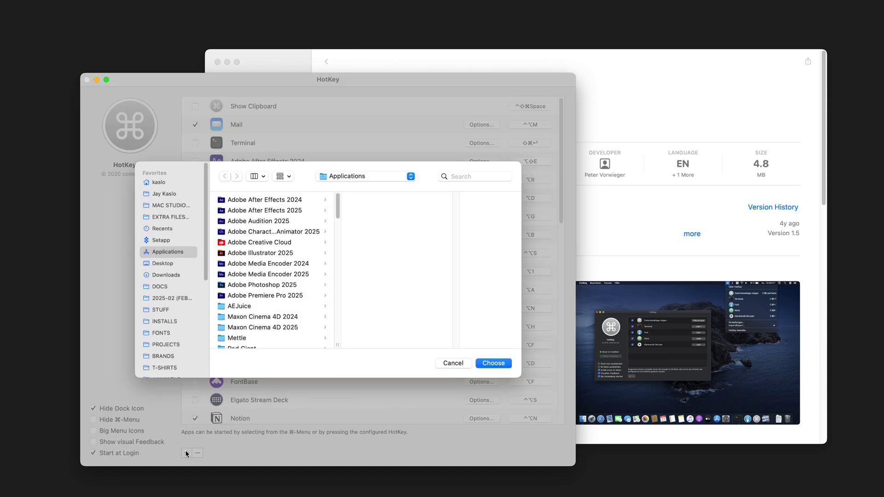
type("sys")
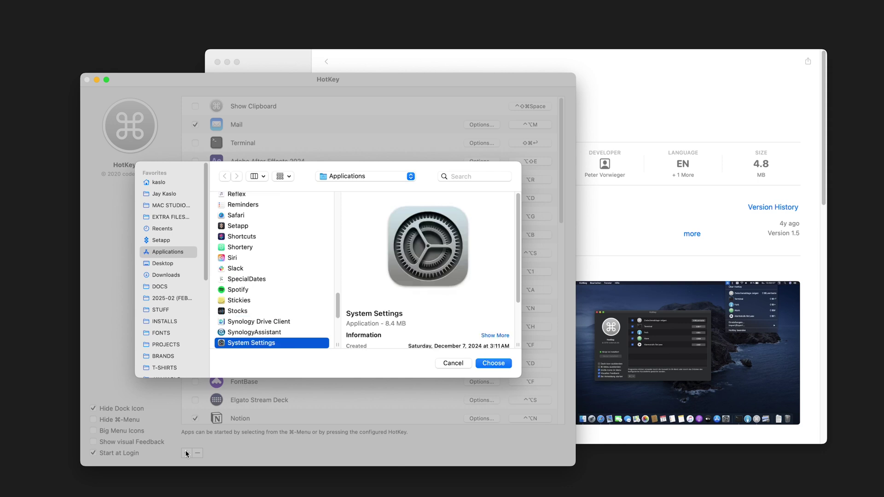
left_click(493, 363)
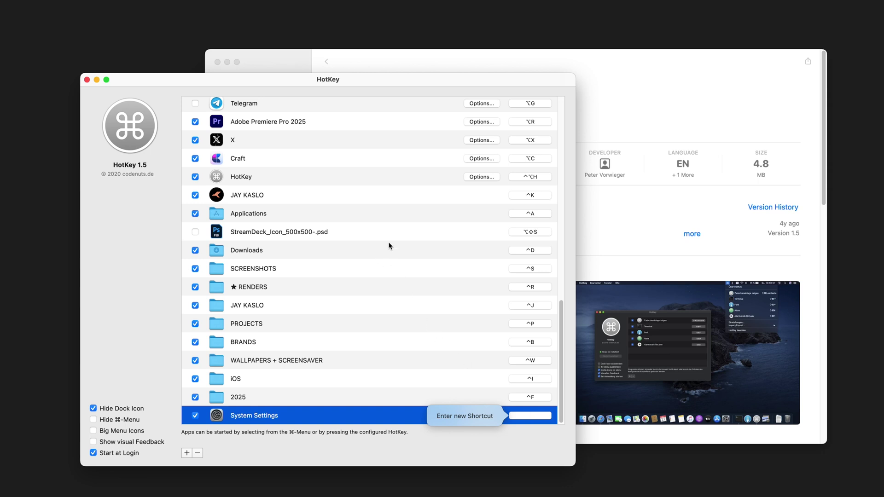
Try recording ⌃⌥⇧S as the System Settings shortcut.
scroll(389, 242, "up", 10)
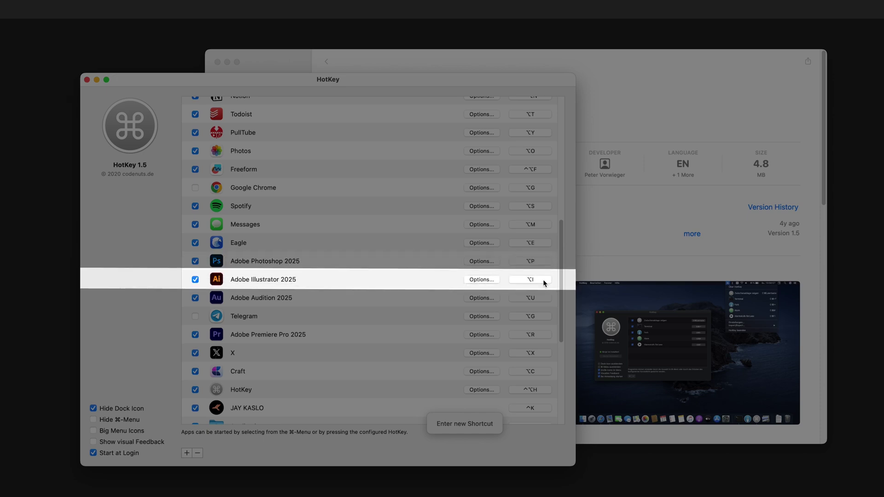
scroll(383, 263, "up", 1)
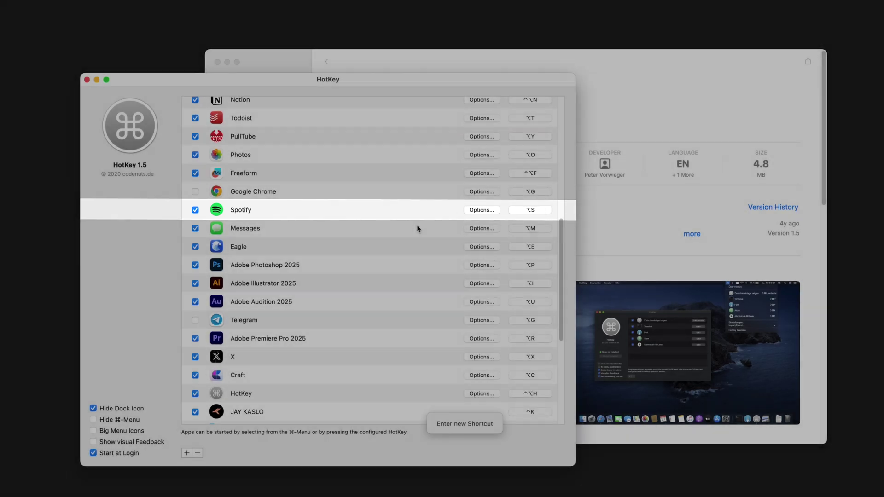
scroll(418, 229, "up", 3)
scroll(417, 229, "up", 6)
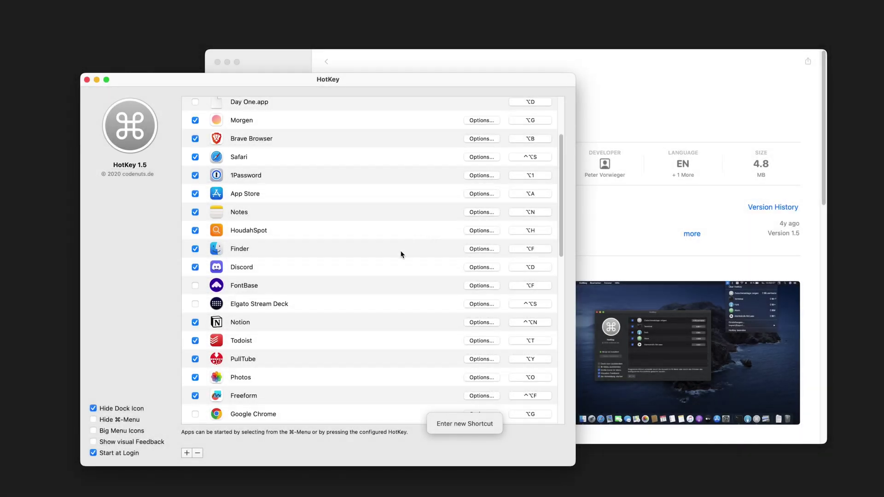
scroll(401, 254, "down", 5)
scroll(401, 254, "down", 5)
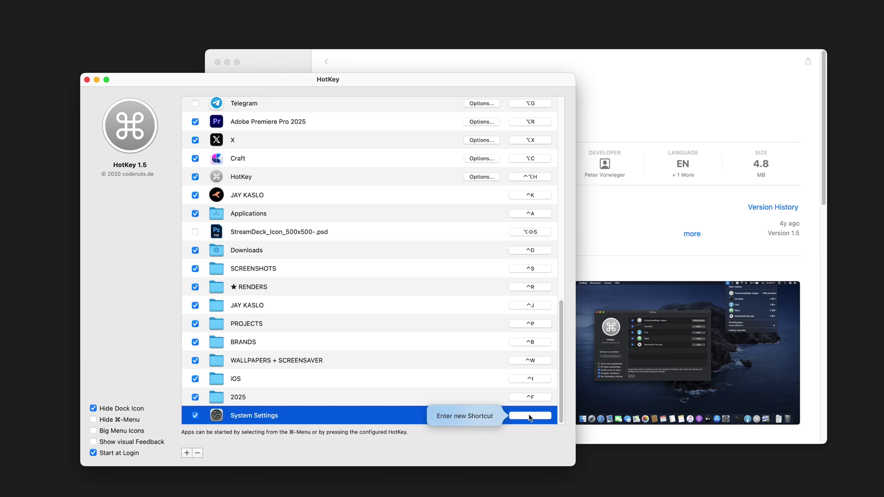
left_click(529, 417)
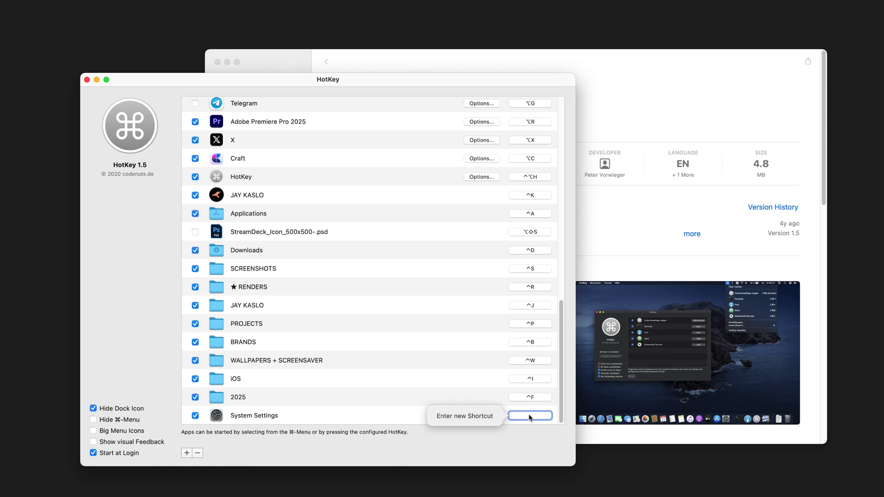
key("ctrl+alt+shift+s")
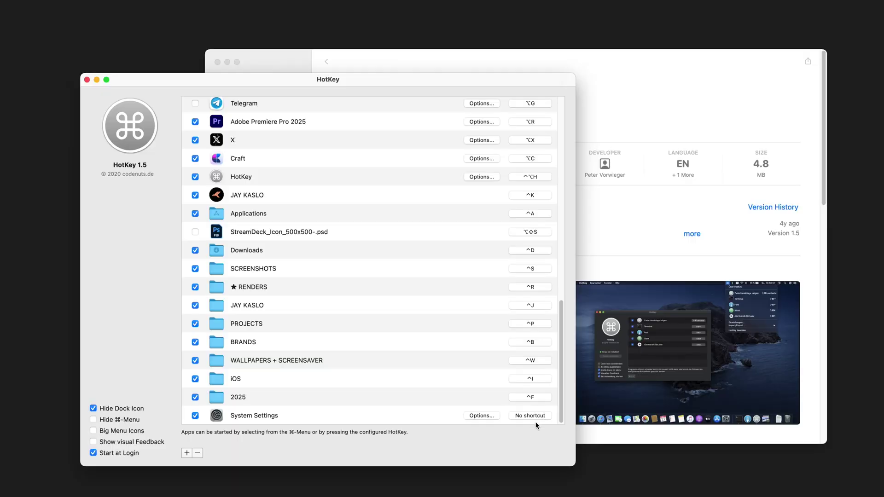
Try ⌥Y for System Settings and dismiss the 'Shortcut could not be saved!' alert.
left_click(531, 415)
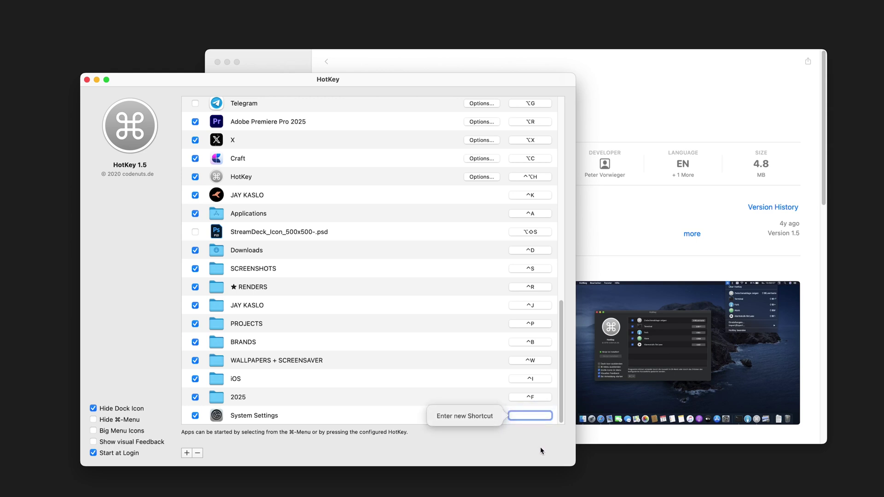
key("alt+y")
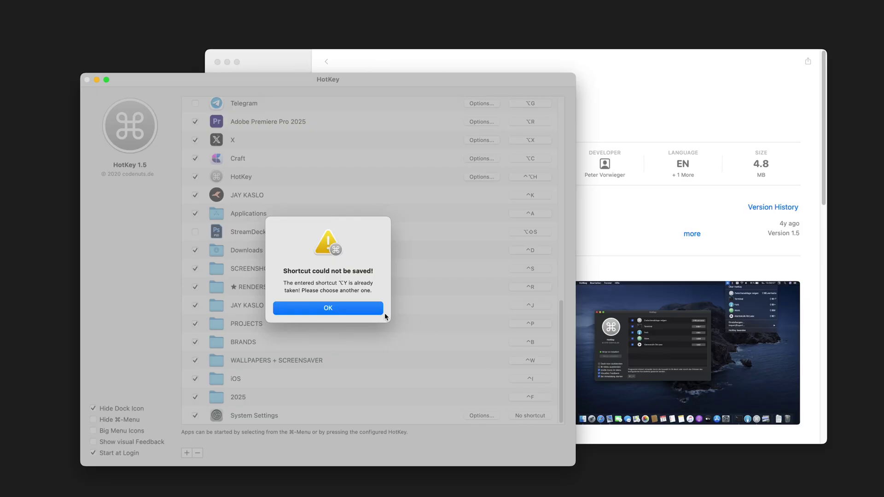
left_click(343, 312)
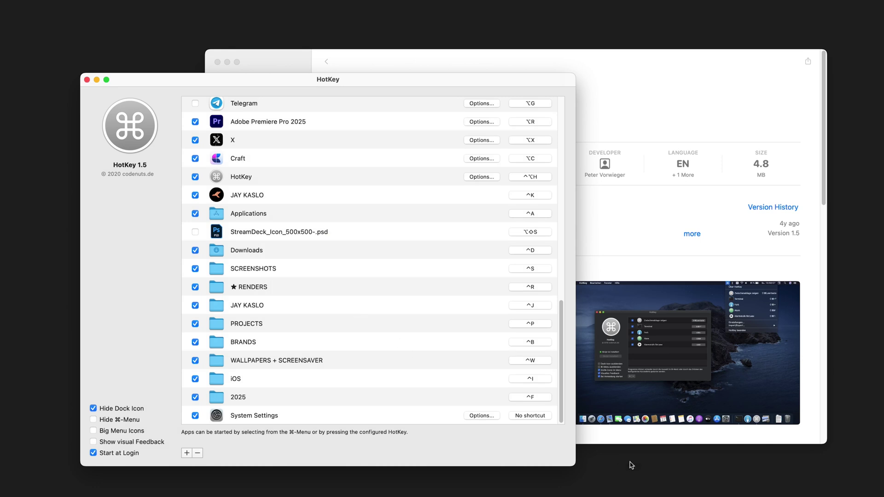
left_click(555, 463)
key("alt+p")
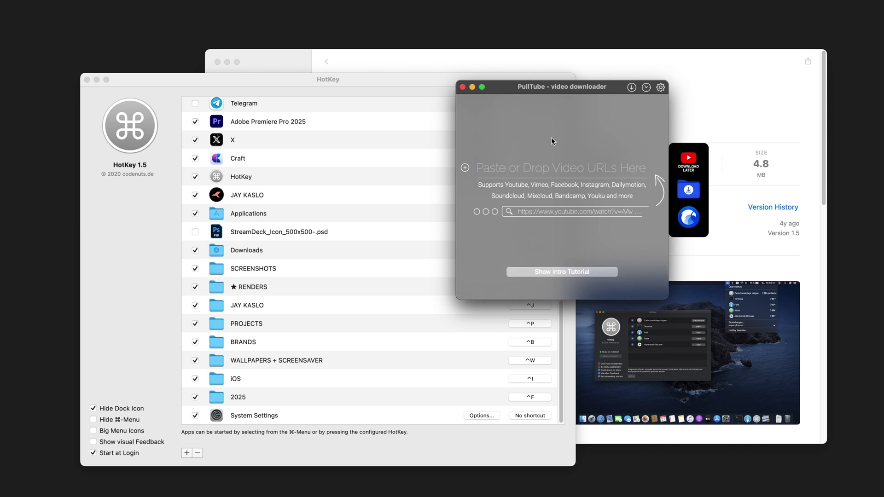
left_click(463, 87)
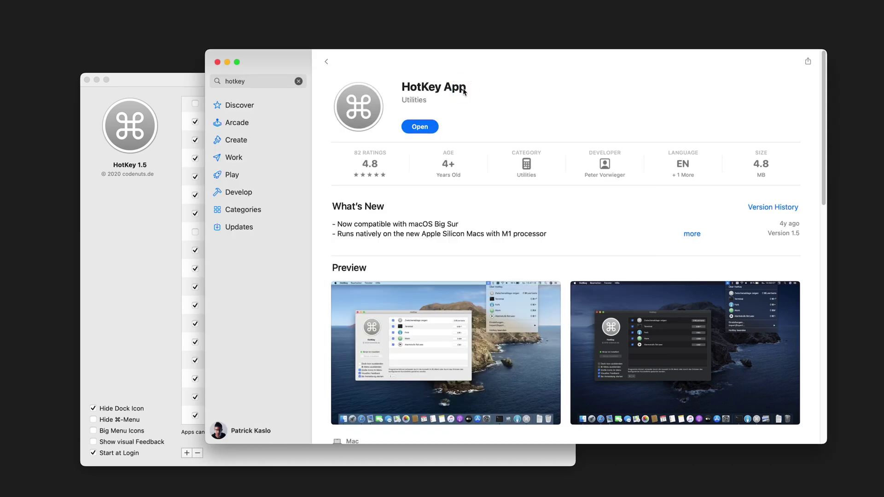
left_click(186, 89)
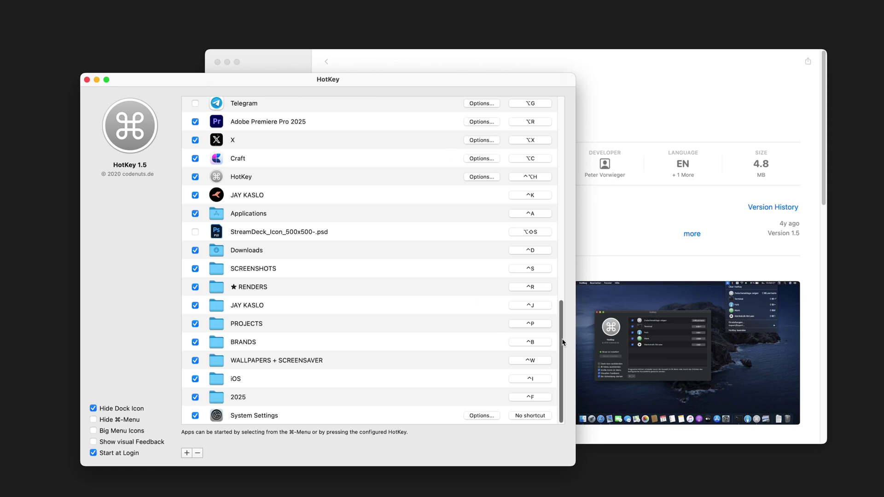
left_click_drag(563, 341, 518, 226)
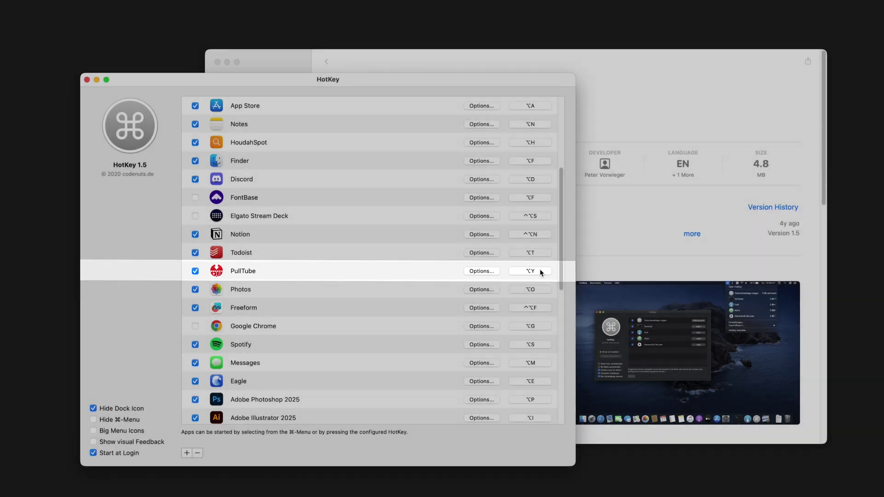
Reassign PullTube to ⌃⌥P so that ⌥Y becomes free.
scroll(540, 271, "down", 2)
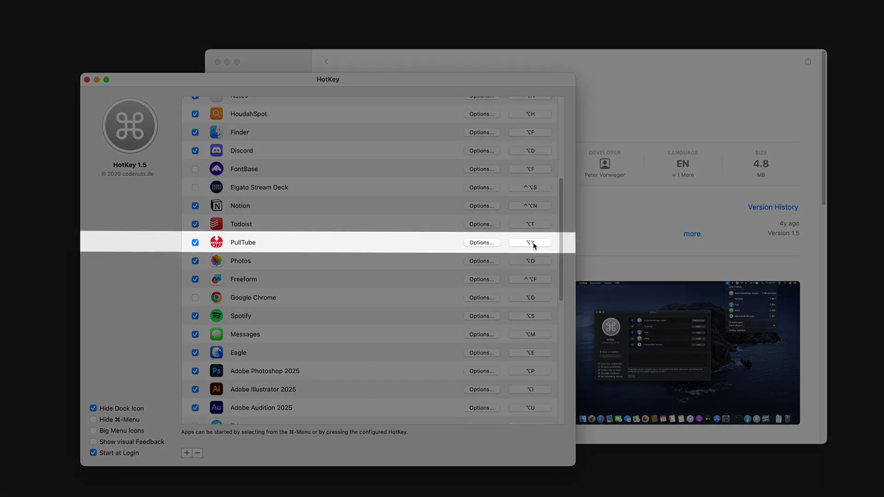
left_click(533, 244)
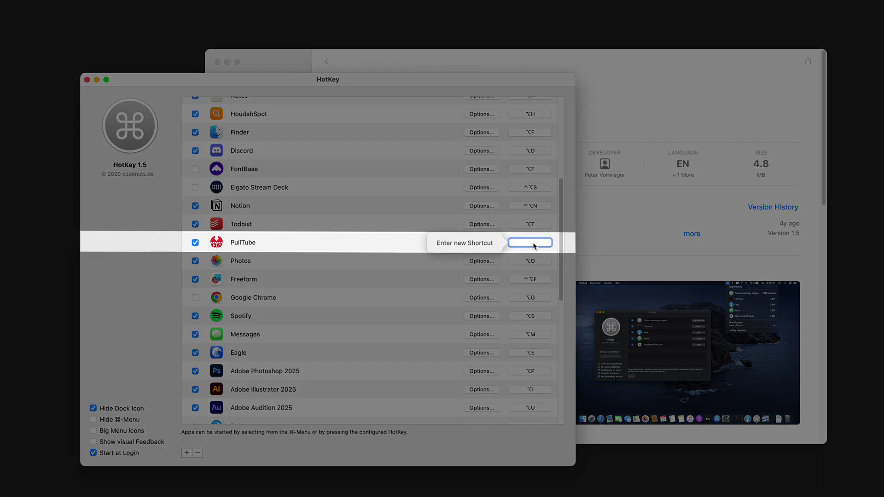
key("ctrl+alt+p")
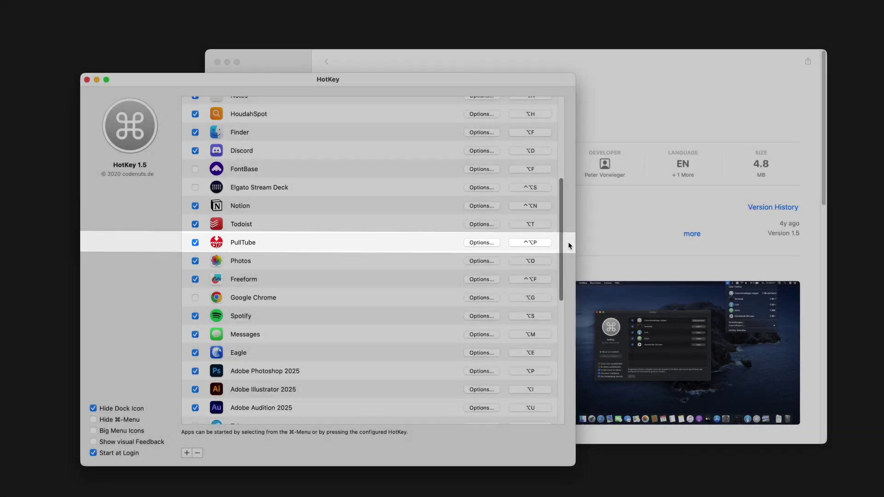
left_click_drag(563, 248, 561, 397)
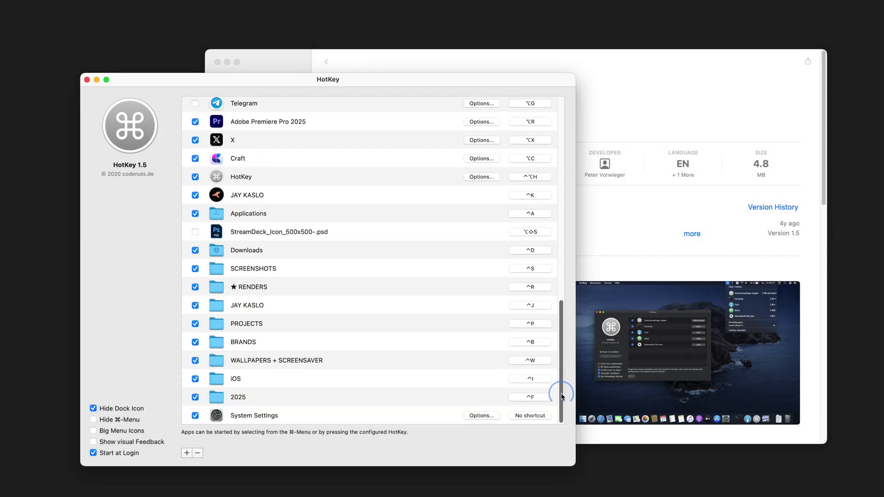
left_click(531, 416)
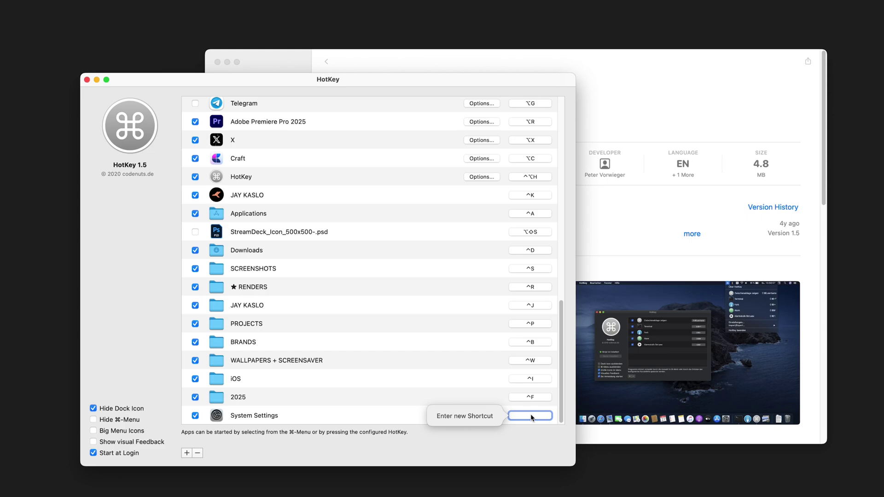
key("alt+x")
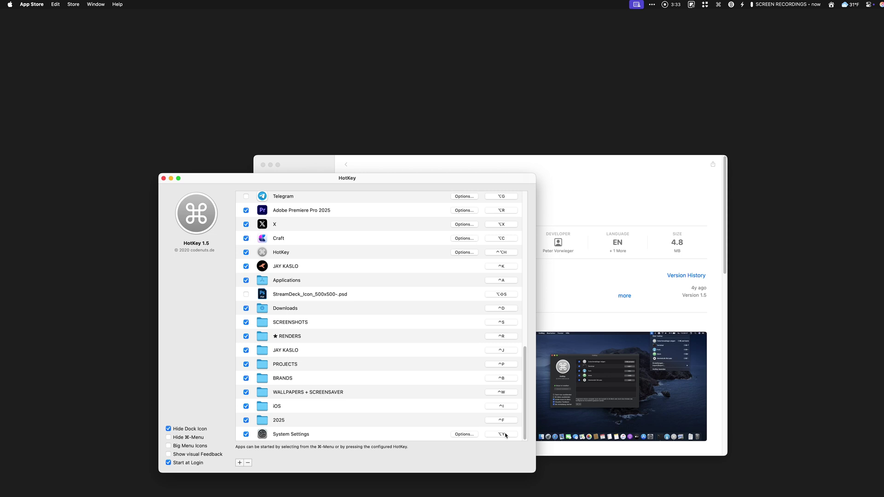
left_click(504, 459)
key("alt+y")
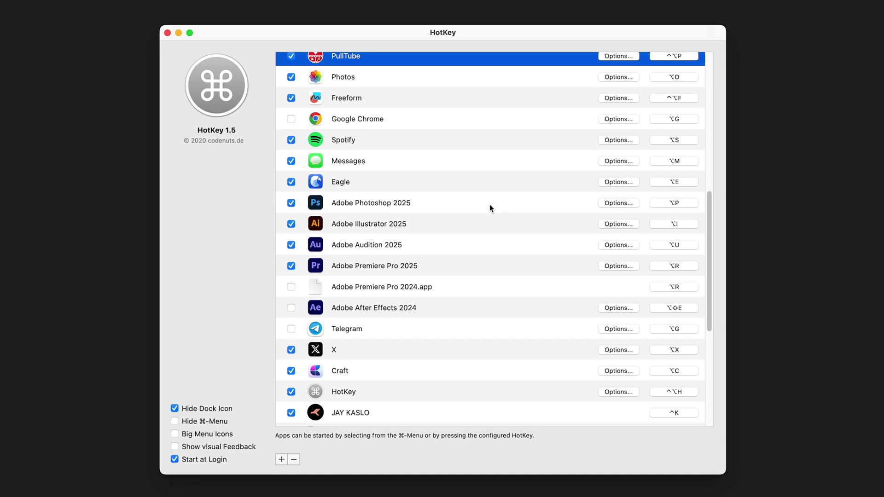
Select the FontBase, Discord and Premiere Pro 2024 entries in the app list.
scroll(465, 203, "up", 5)
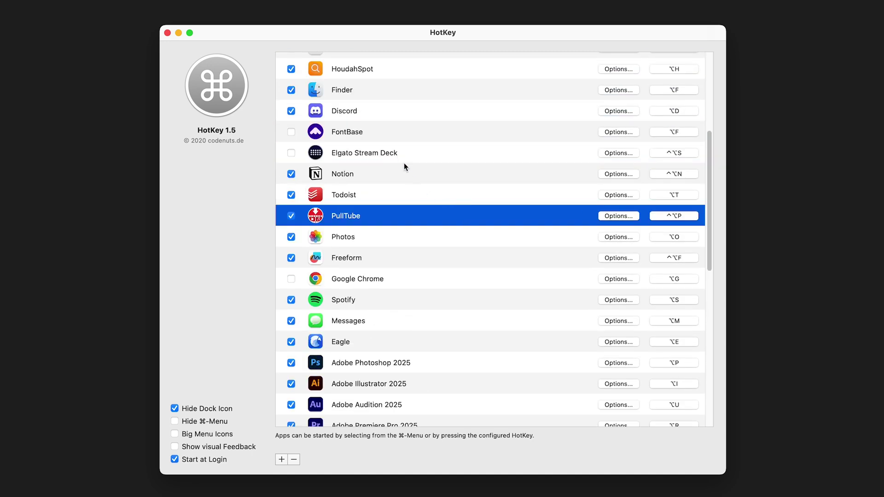
left_click(392, 133)
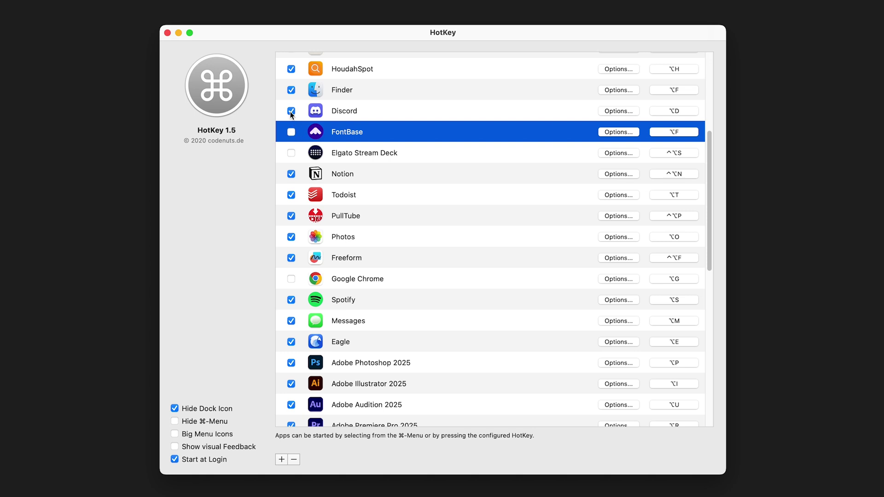
left_click(346, 110)
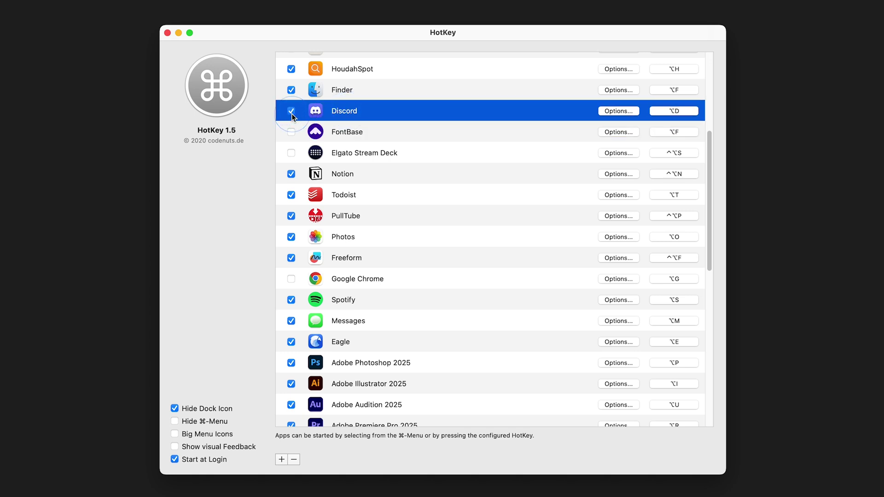
scroll(435, 249, "down", 5)
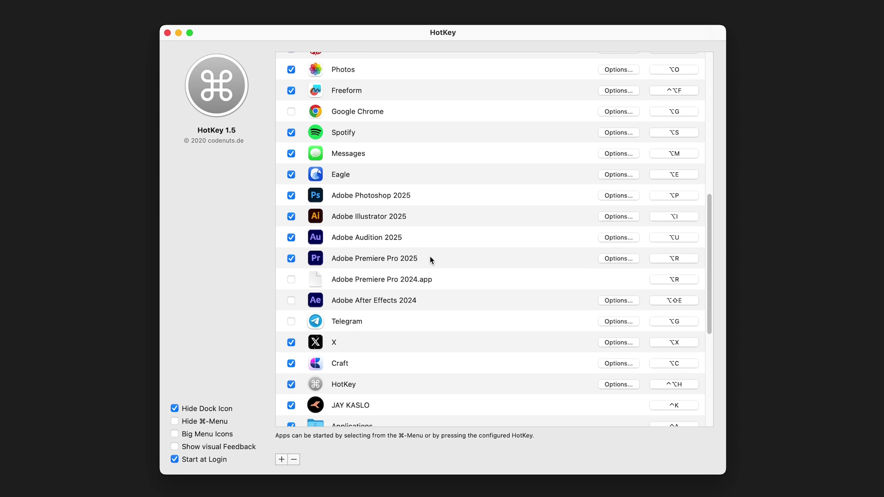
left_click(399, 280)
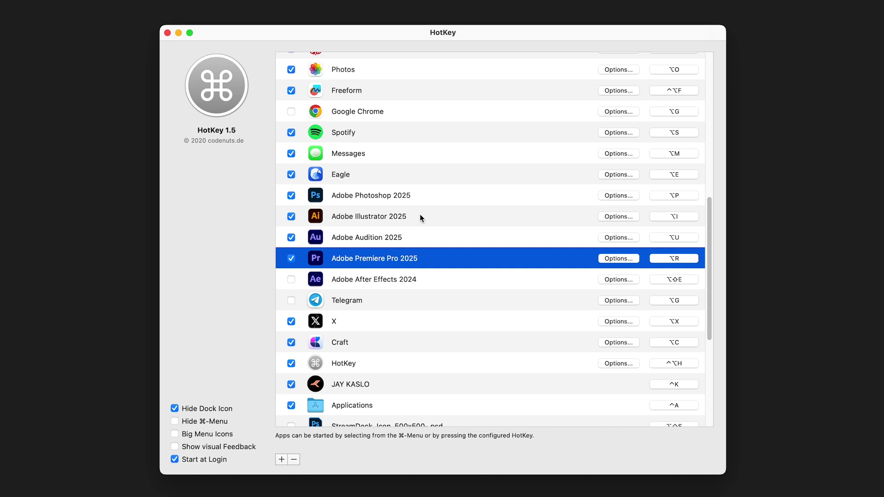
Move the Google Chrome entry further up the shortcut list.
scroll(451, 215, "up", 1)
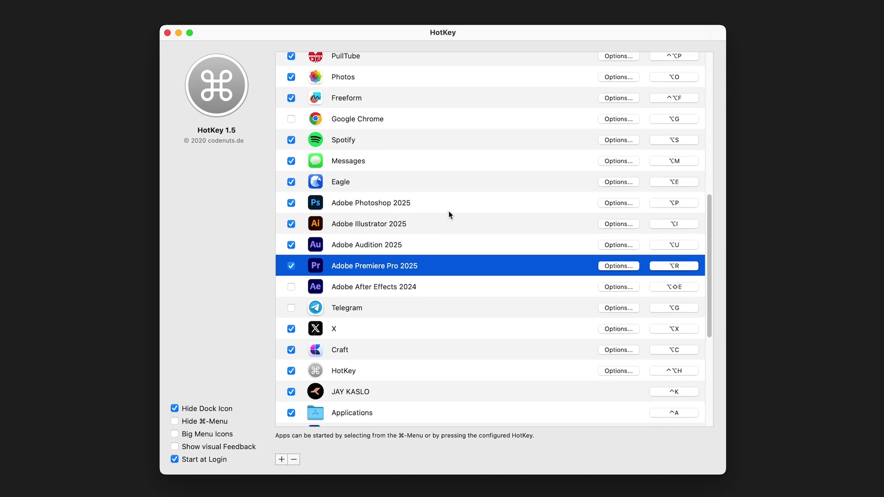
scroll(448, 212, "down", 10)
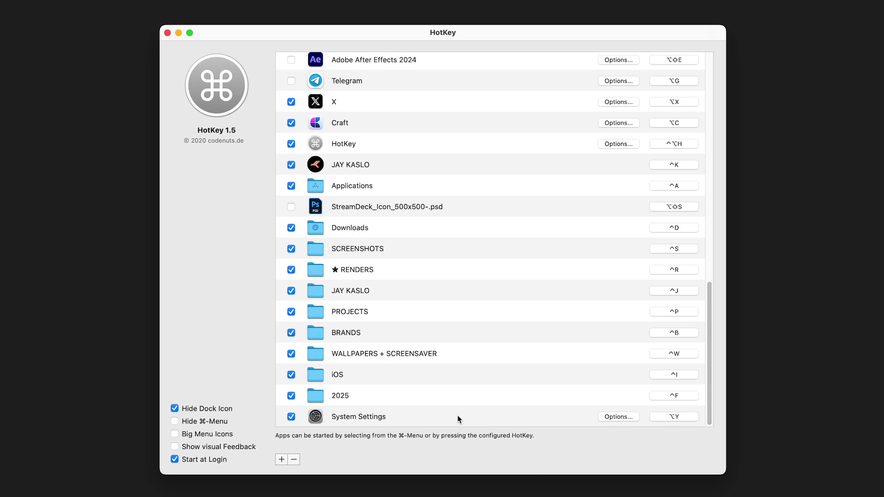
scroll(449, 399, "up", 5)
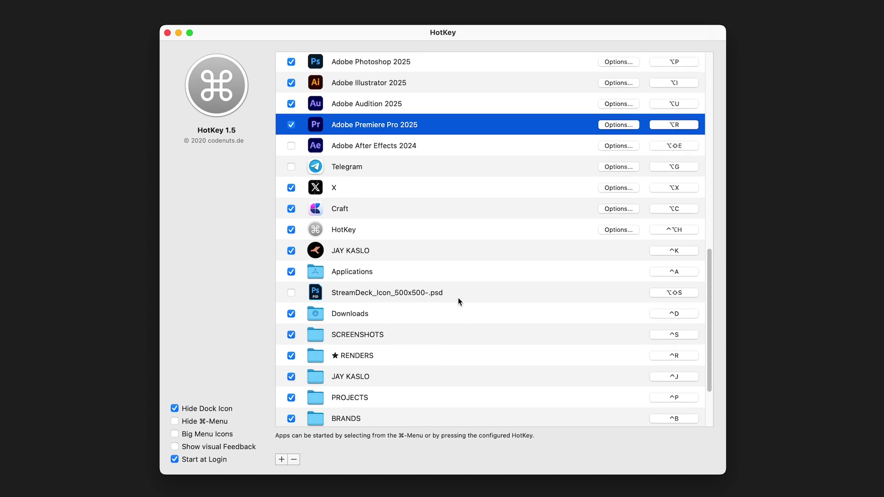
scroll(442, 272, "up", 10)
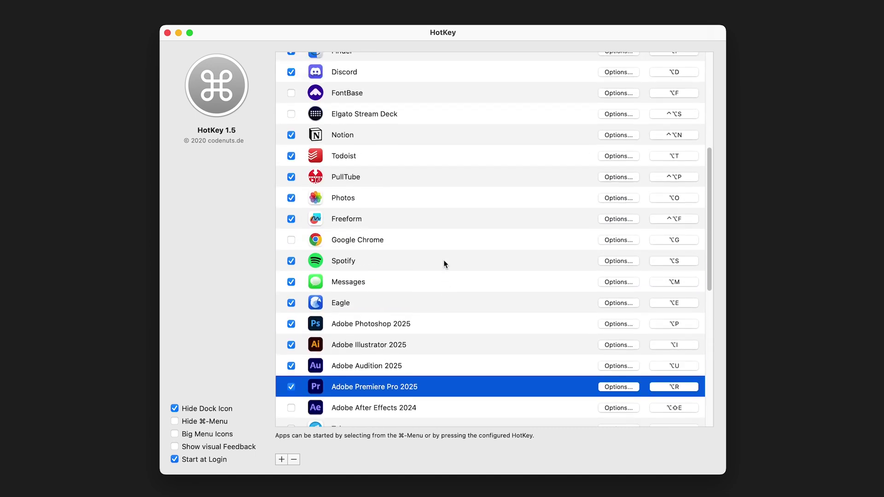
scroll(443, 260, "up", 10)
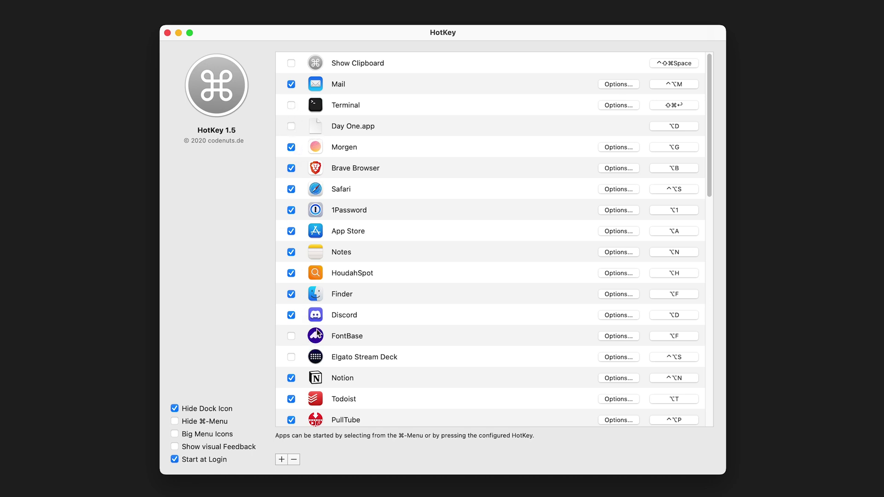
scroll(409, 334, "down", 5)
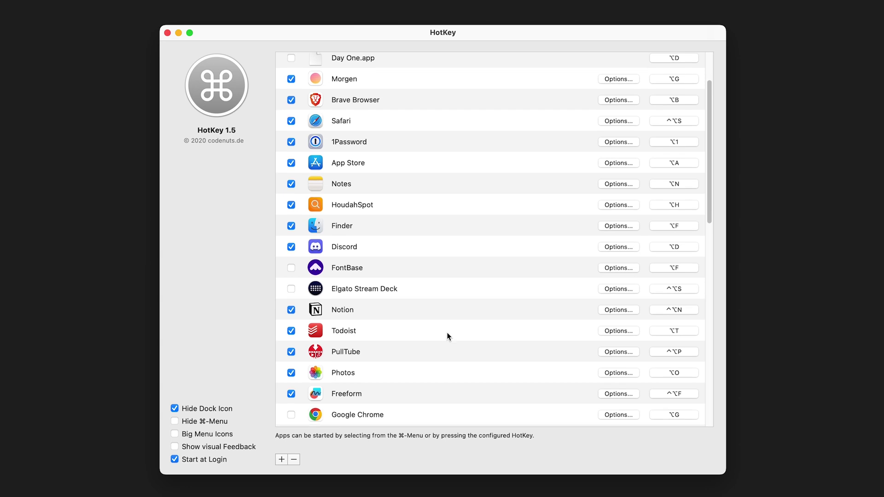
scroll(447, 335, "down", 5)
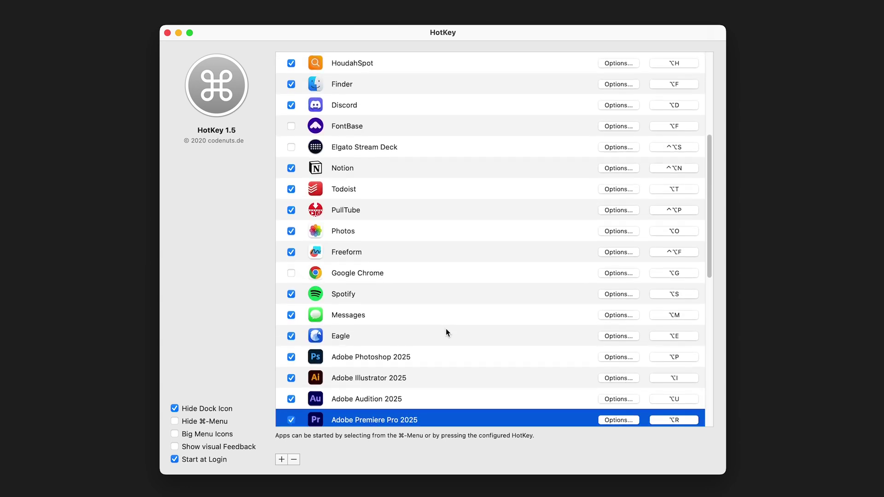
left_click_drag(367, 275, 387, 170)
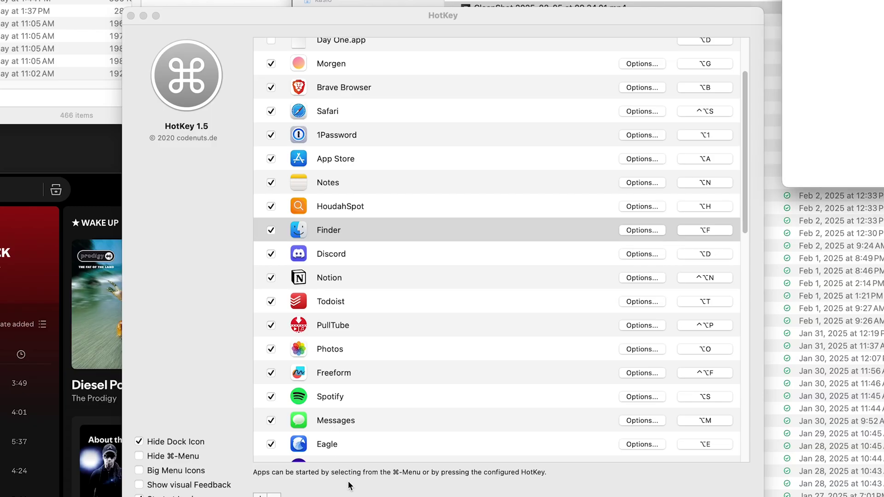
Look at Discord's shortcut options, close them unchanged, then open Finder's options.
left_click(371, 489)
scroll(432, 205, "up", 3)
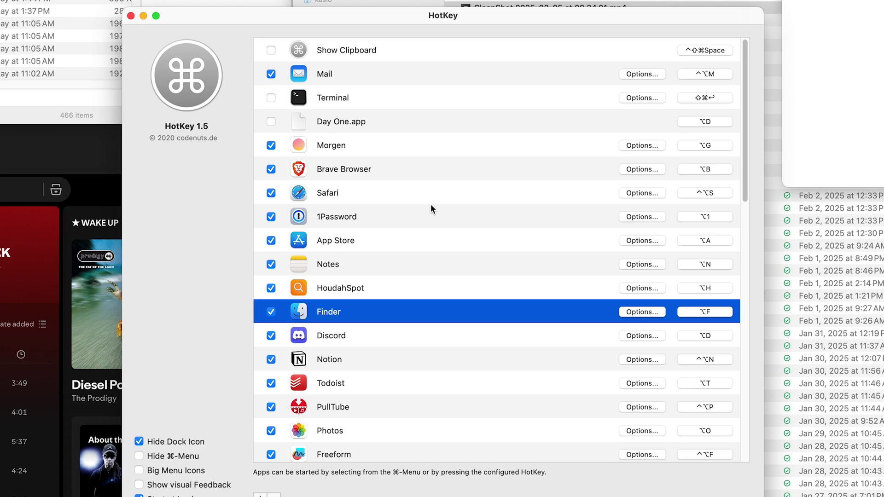
scroll(431, 205, "down", 3)
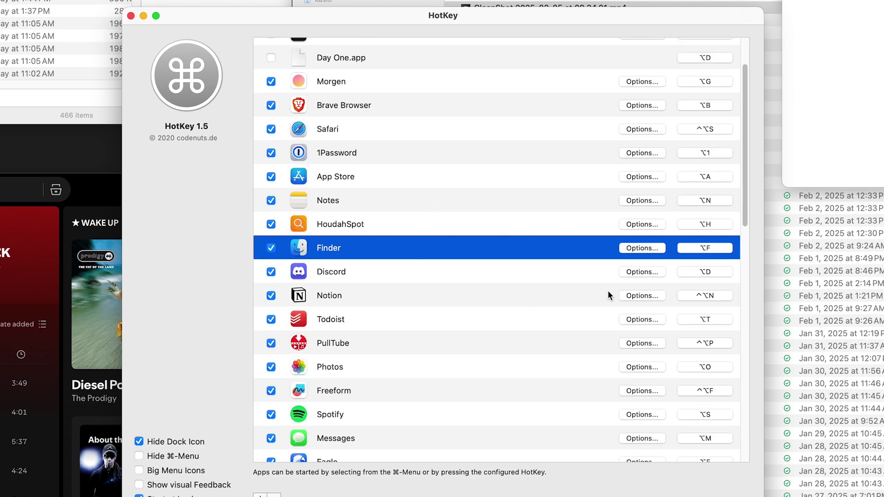
left_click(641, 273)
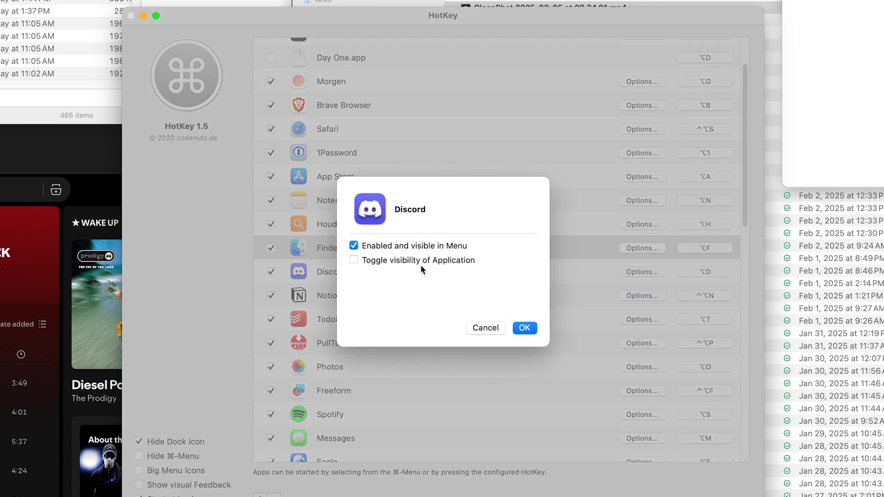
left_click(484, 328)
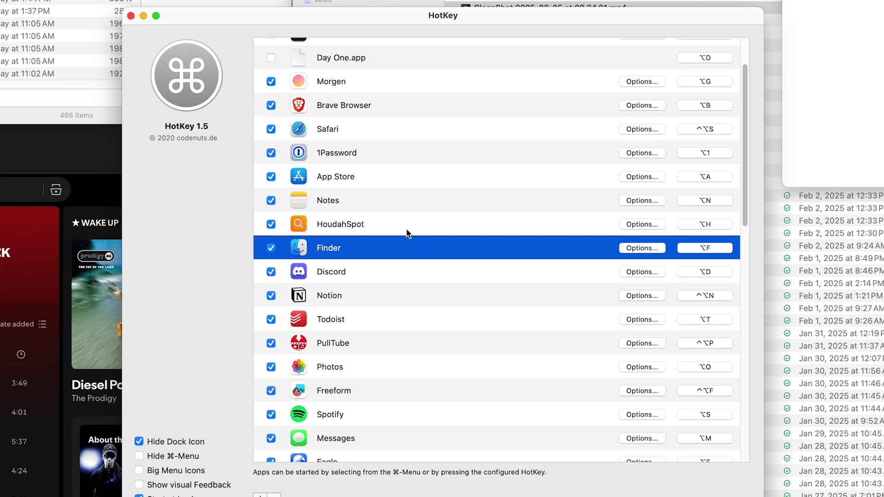
left_click(633, 248)
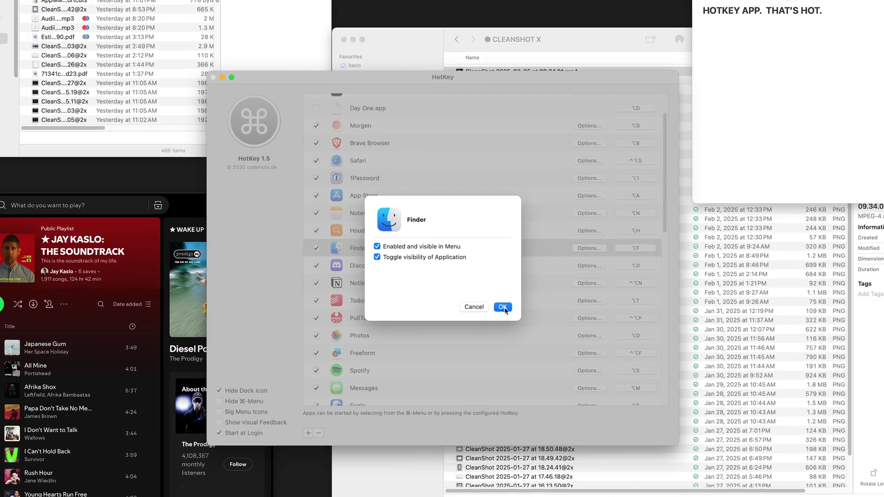
Confirm Finder's visibility-toggle option and test ⌥F showing and hiding Finder.
left_click(517, 321)
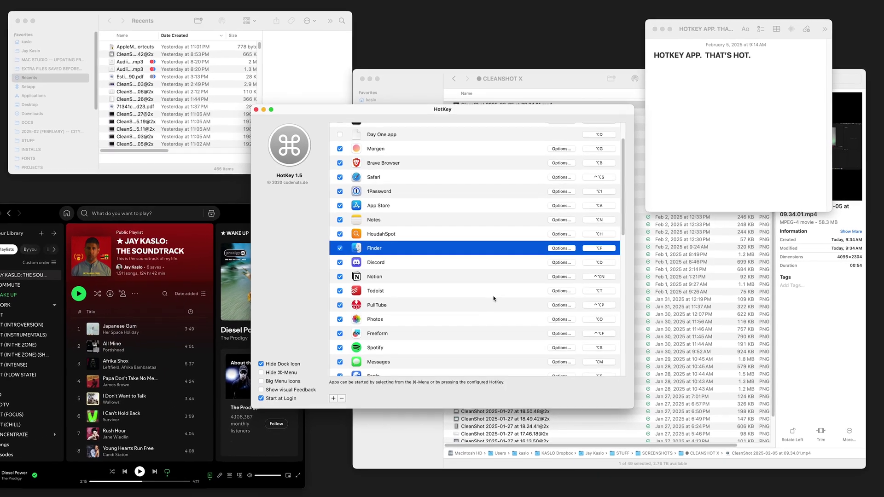
left_click(451, 398)
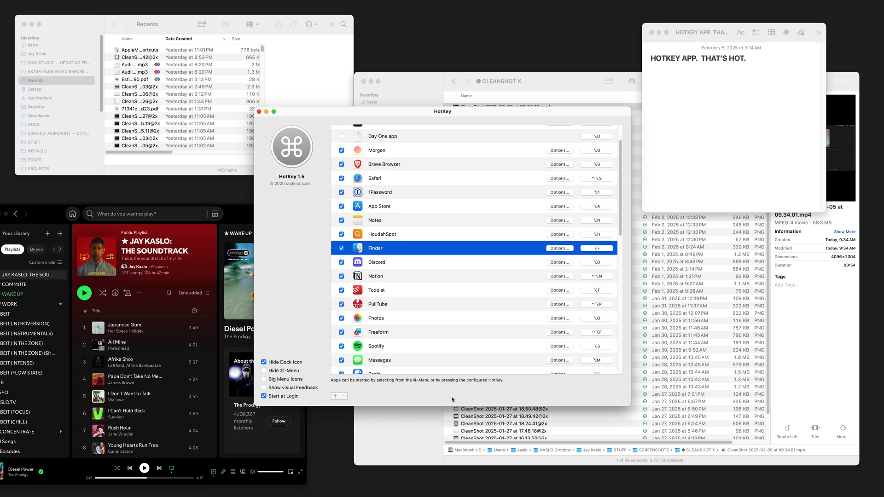
key("alt+f")
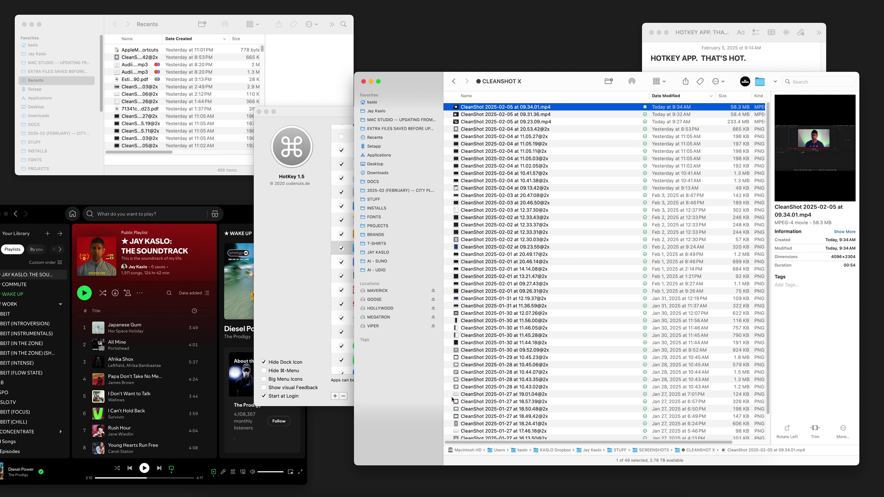
key("alt+f")
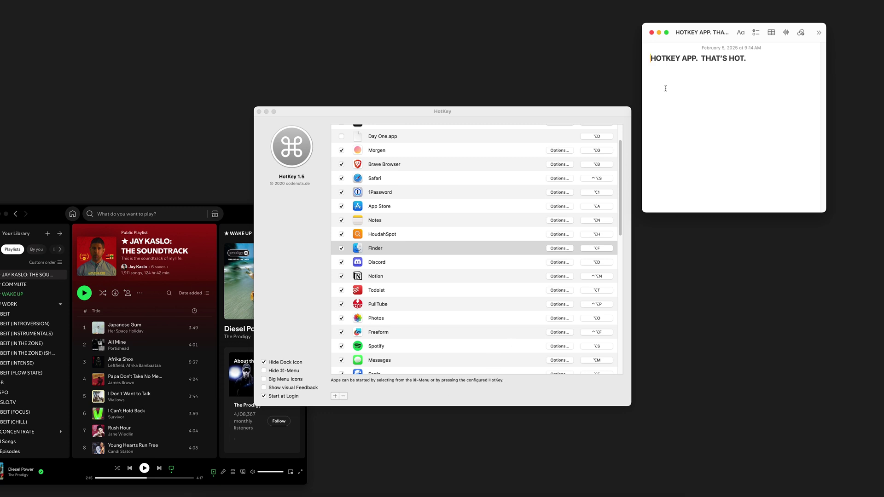
Place the Notes window over HotKey and toggle Finder with ⌥F again.
left_click_drag(699, 34, 592, 97)
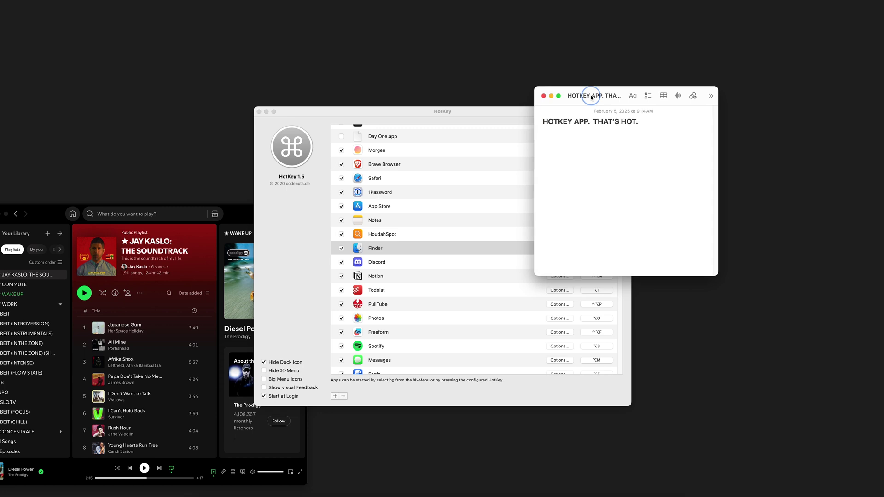
left_click_drag(234, 216, 249, 206)
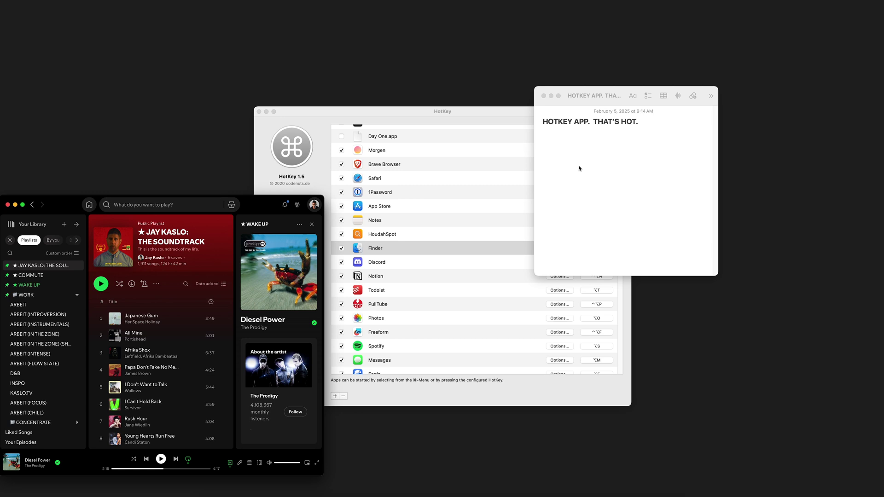
key("alt+f")
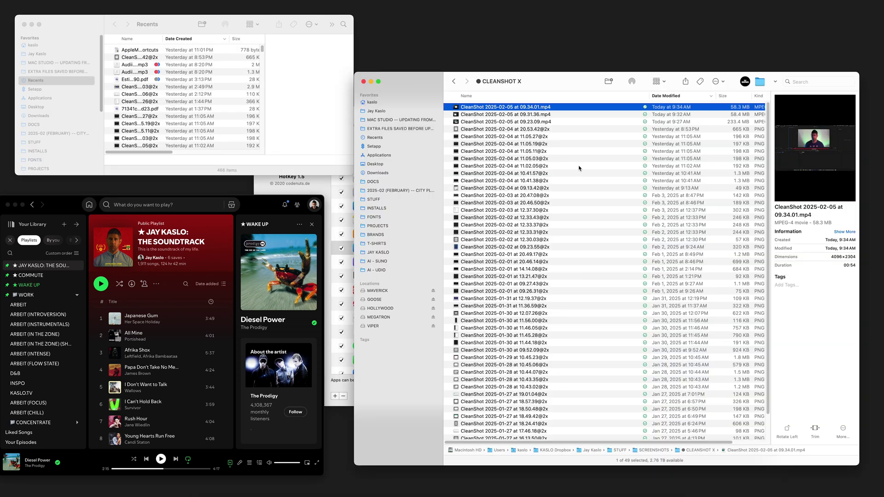
key("alt+f")
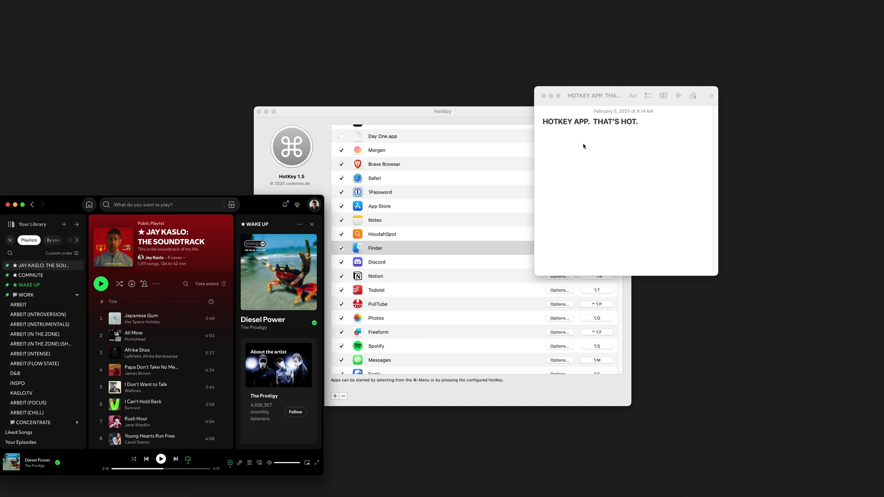
Turn on 'Toggle visibility of Application' for Finder and test it with ⌥F.
left_click(408, 249)
left_click(558, 248)
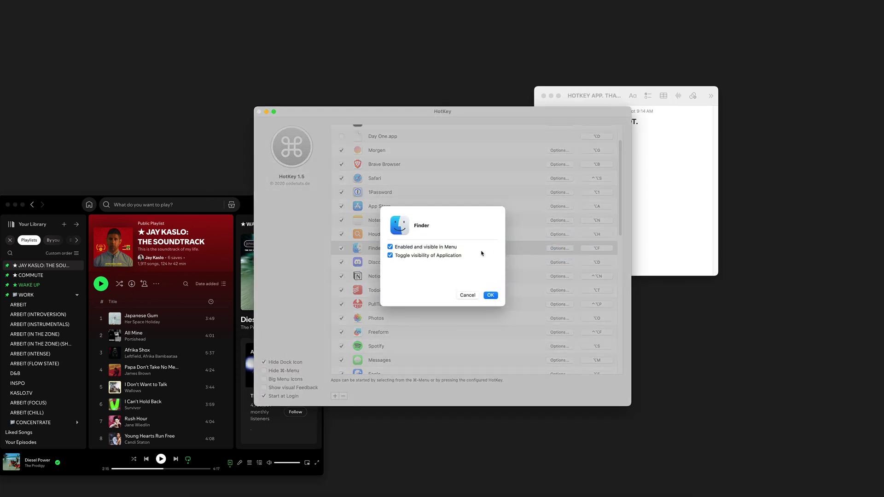
left_click(426, 257)
left_click(491, 295)
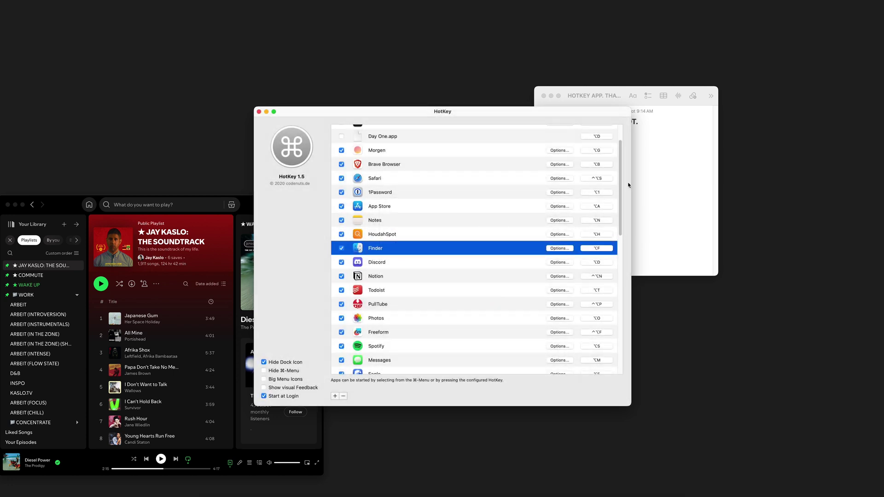
left_click(670, 161)
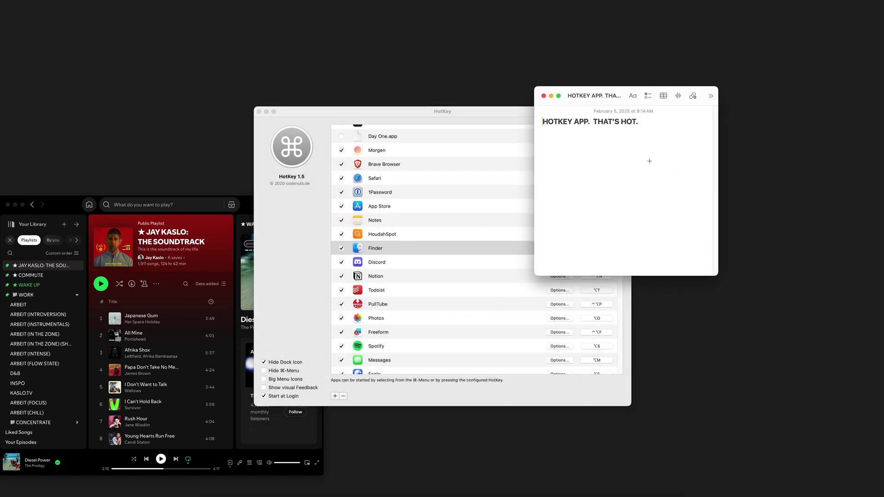
key("alt+f")
key("alt")
key("alt")
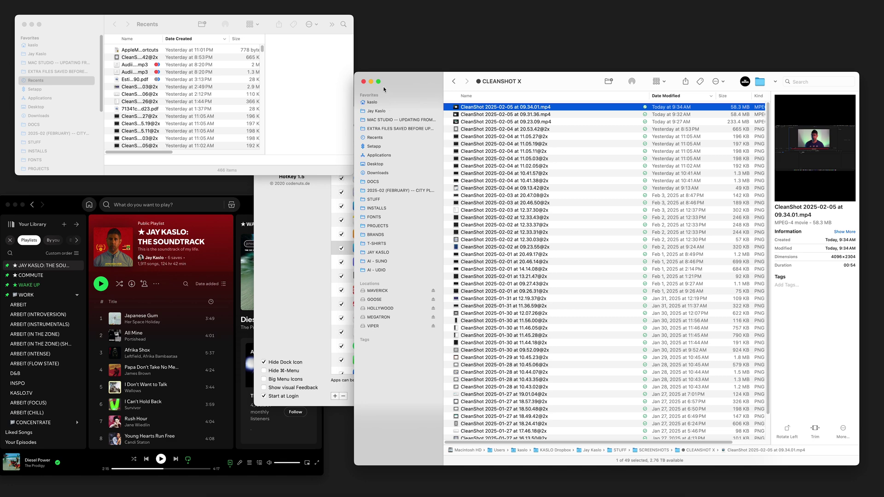
Adjust Finder's option checkboxes again, keeping 'Enabled and visible in Menu' on.
left_click(308, 221)
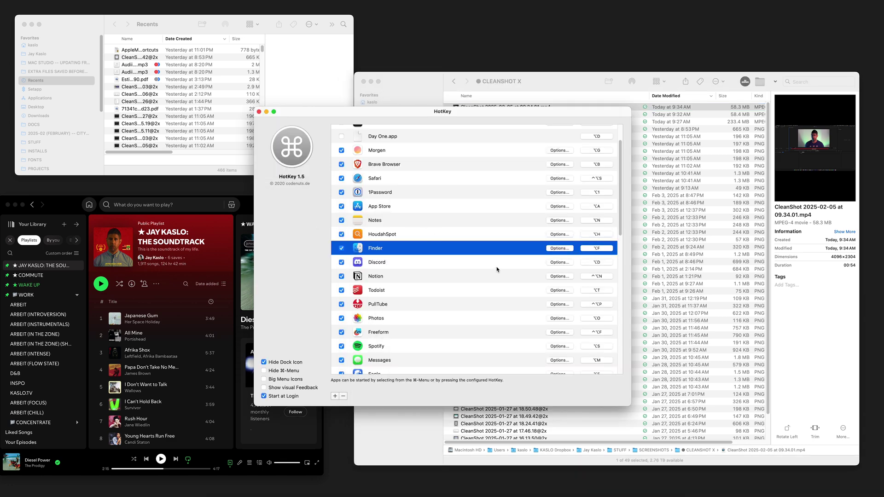
left_click(559, 248)
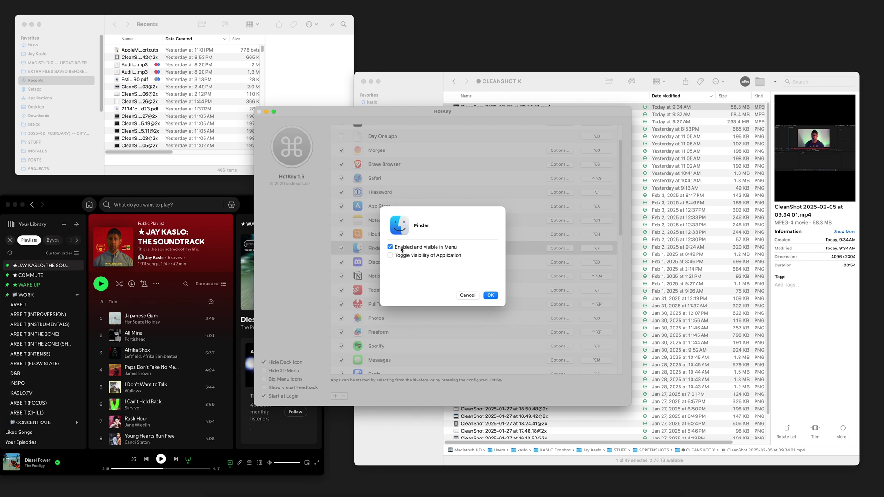
left_click(390, 247)
left_click(490, 296)
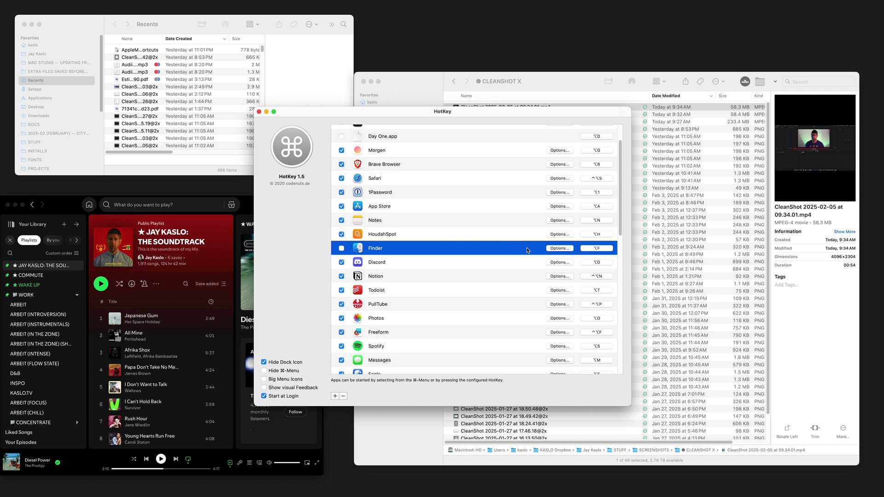
left_click(559, 248)
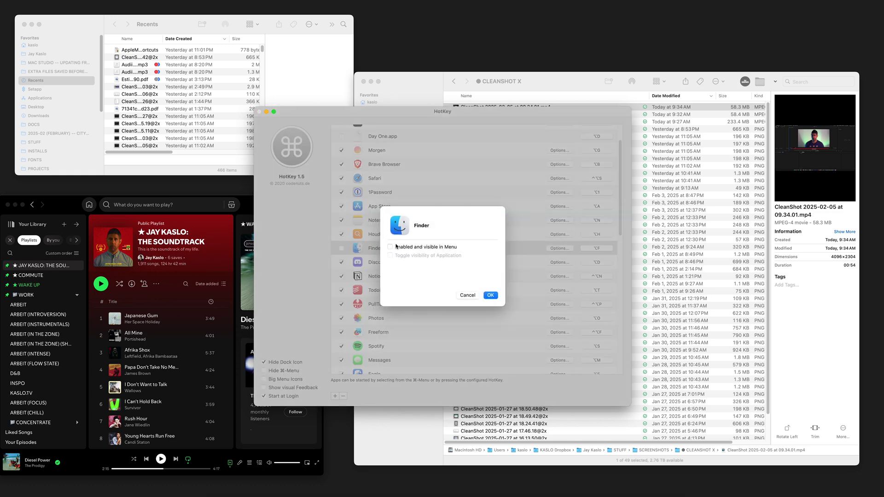
left_click(390, 246)
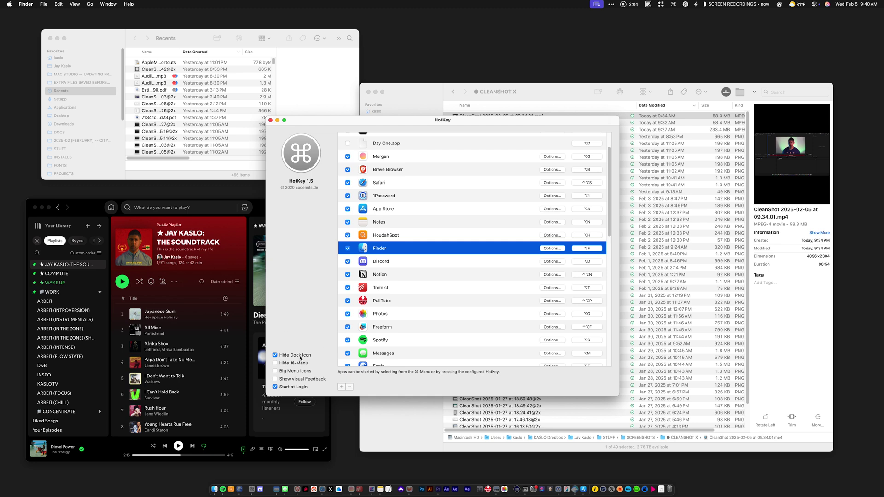
Minimize Spotify, hide Finder, close Notes, then switch 'Hide ⌘-Menu' on and back off.
left_click(42, 208)
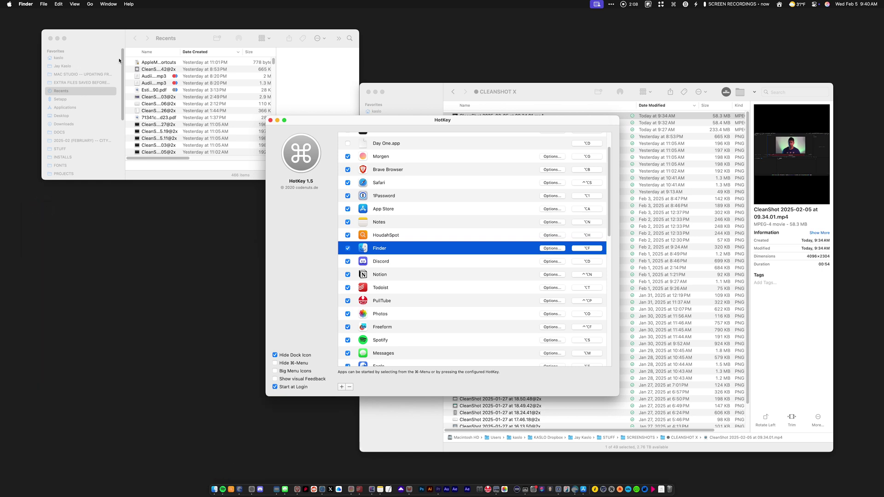
left_click(104, 40)
key("alt+n")
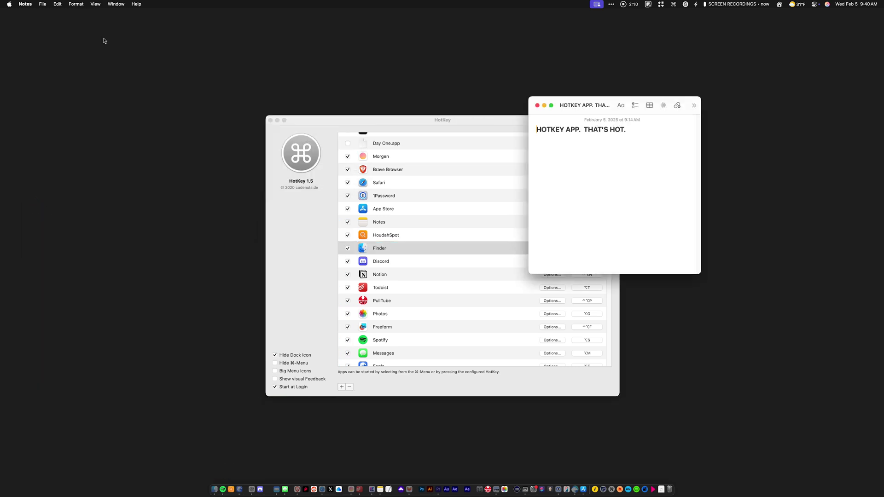
left_click(537, 104)
left_click(495, 125)
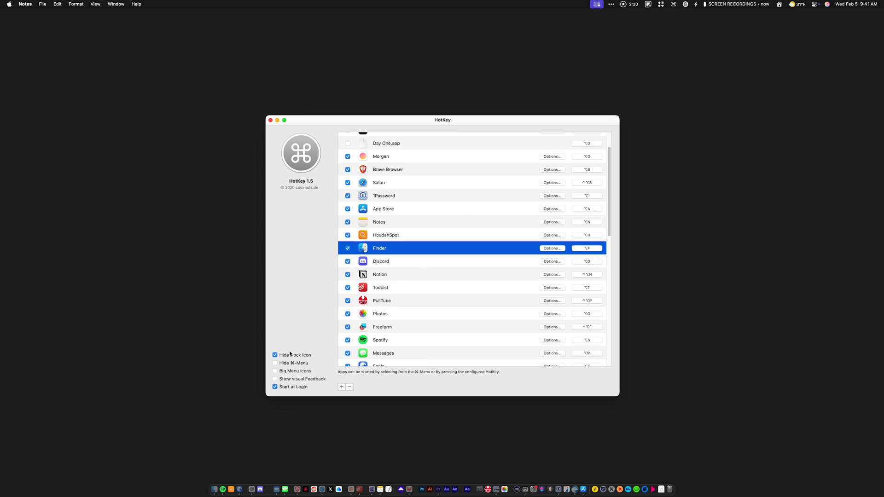
left_click(284, 366)
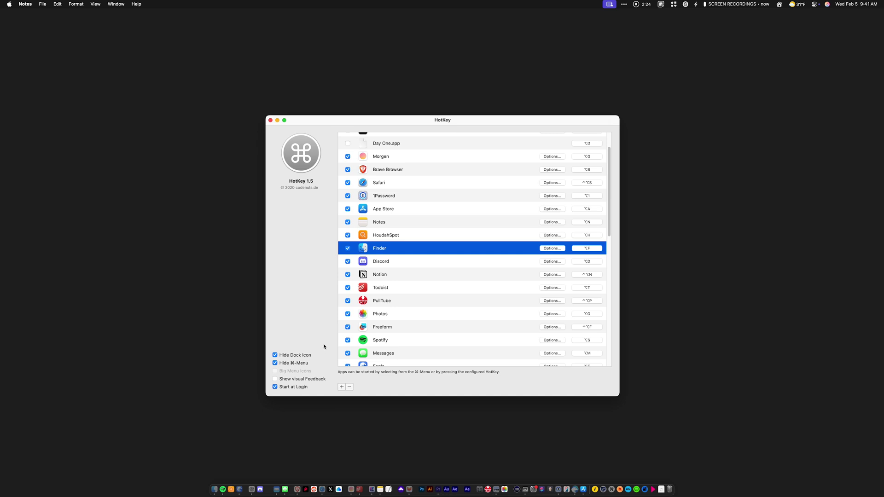
left_click(275, 363)
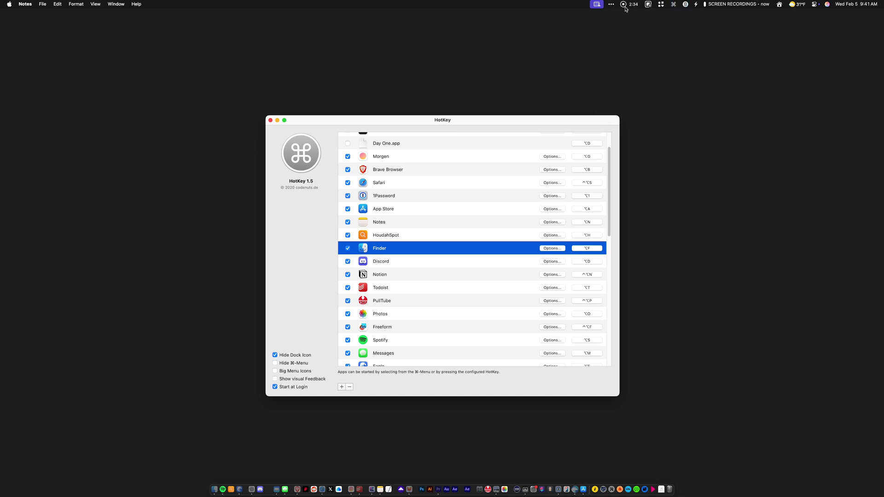
Preview 'Big Menu Icons', revert to small icons, and enable 'Show visual Feedback'.
left_click(674, 5)
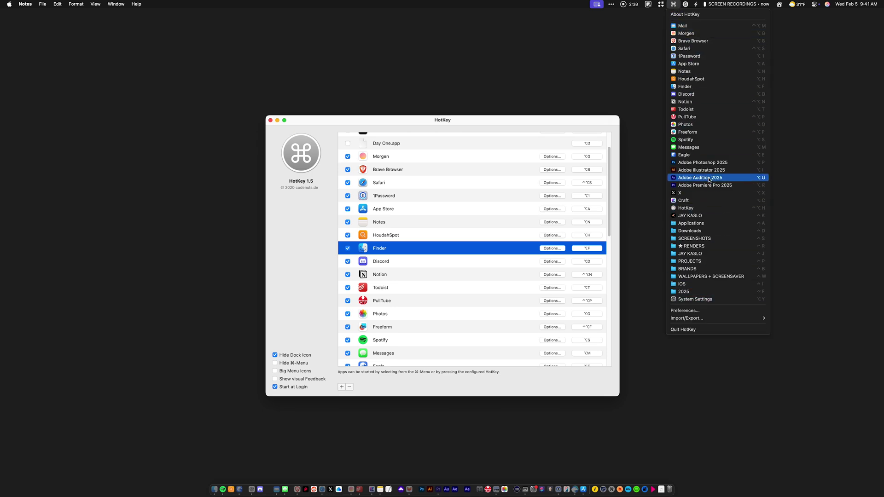
left_click(302, 331)
left_click(289, 372)
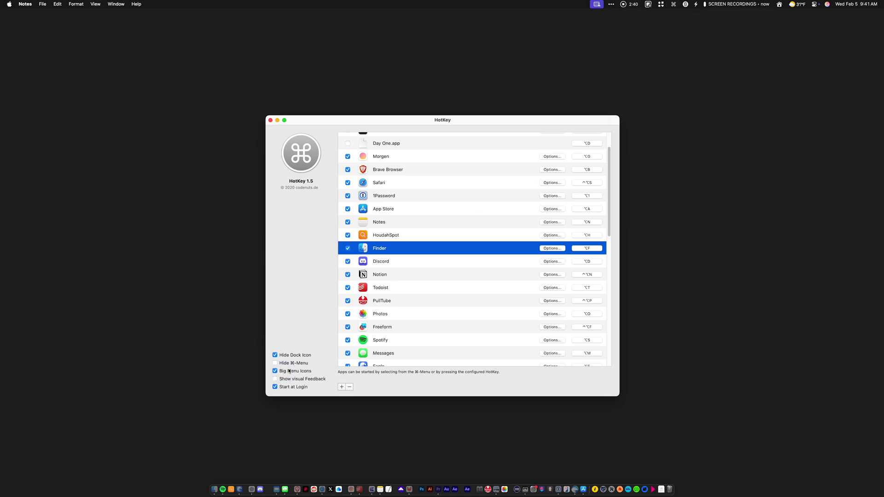
left_click(673, 5)
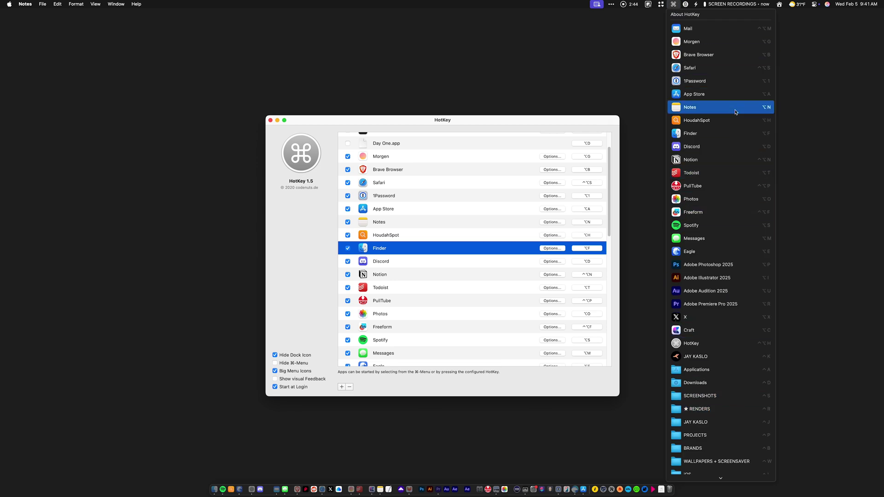
left_click(405, 386)
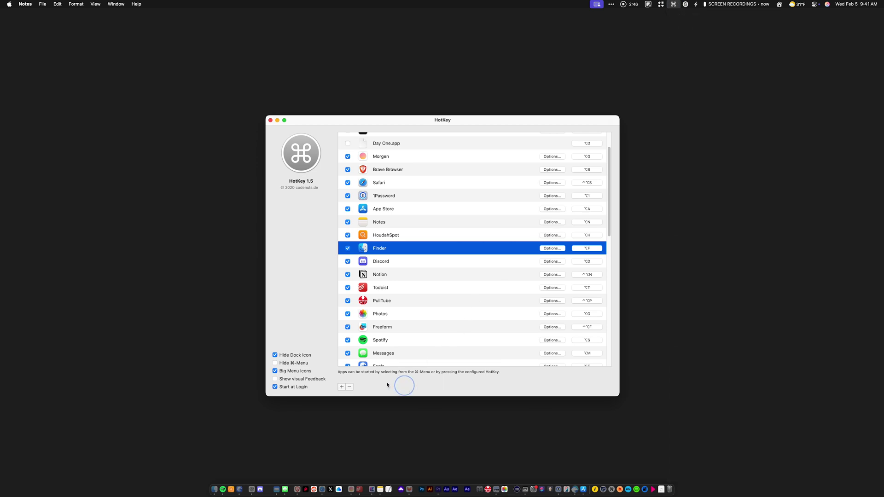
left_click(276, 372)
left_click(674, 4)
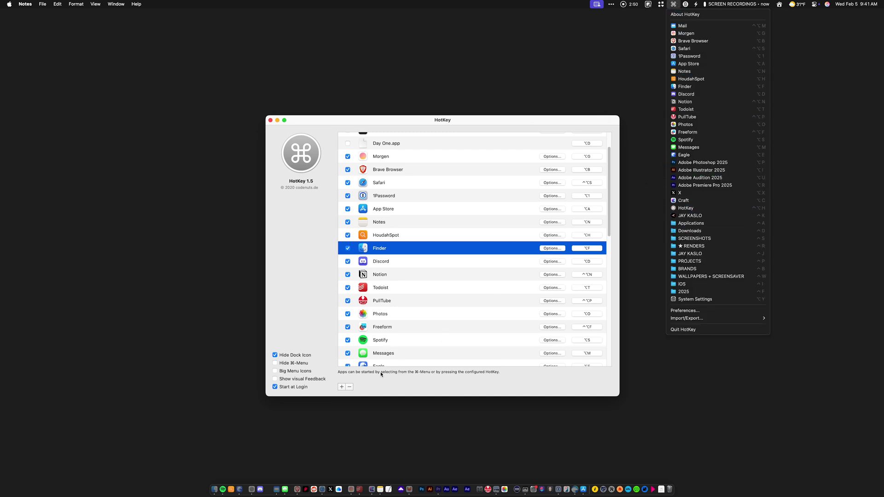
left_click(405, 385)
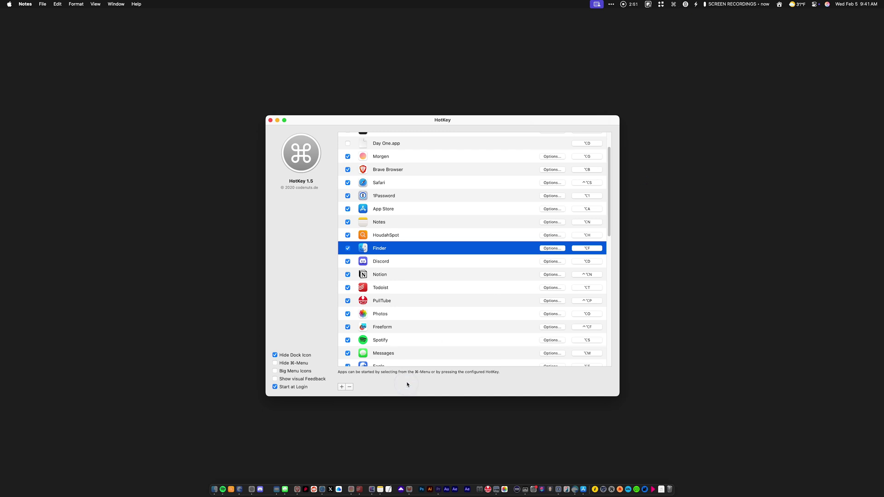
left_click(301, 379)
Launch Finder with Alt+F and Spotify with Alt+S, each showing the feedback icon.
key("alt+f")
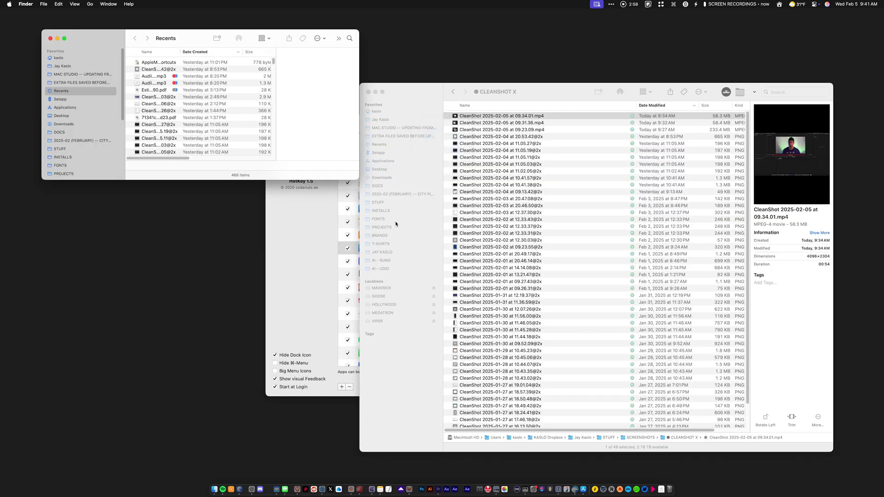
left_click(308, 277)
key("alt+s")
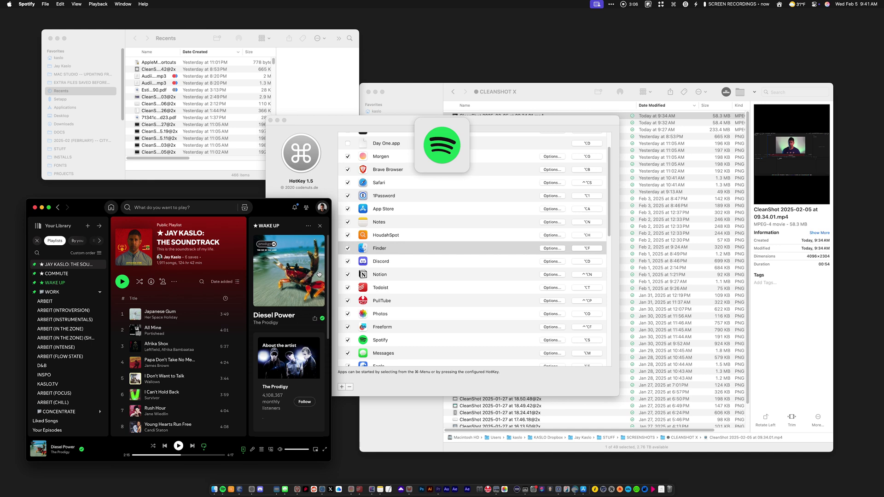
left_click(413, 124)
Launch PullTube with Ctrl+Alt+P and Notes with Alt+N, then minimize Notes.
key("ctrl+alt+p")
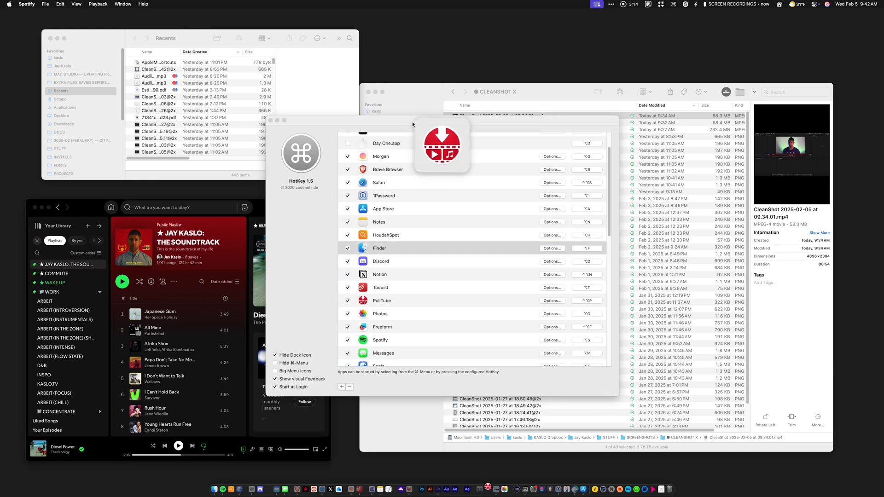
key("alt+n")
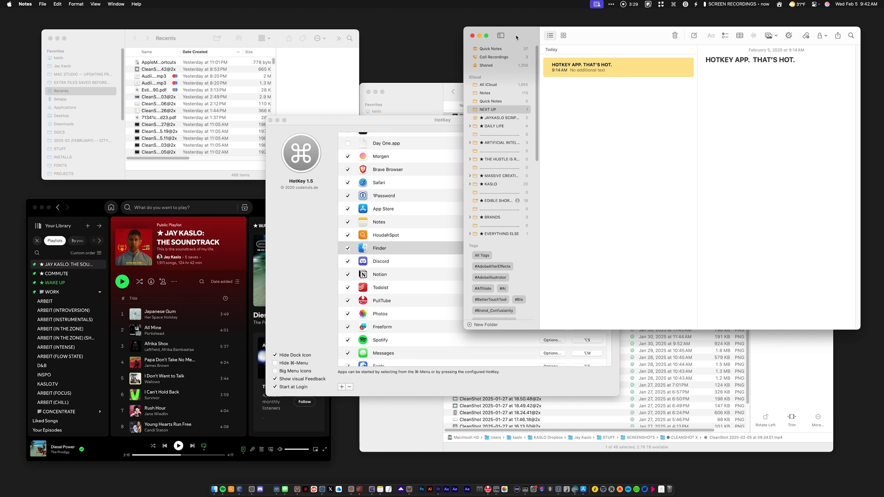
left_click(479, 36)
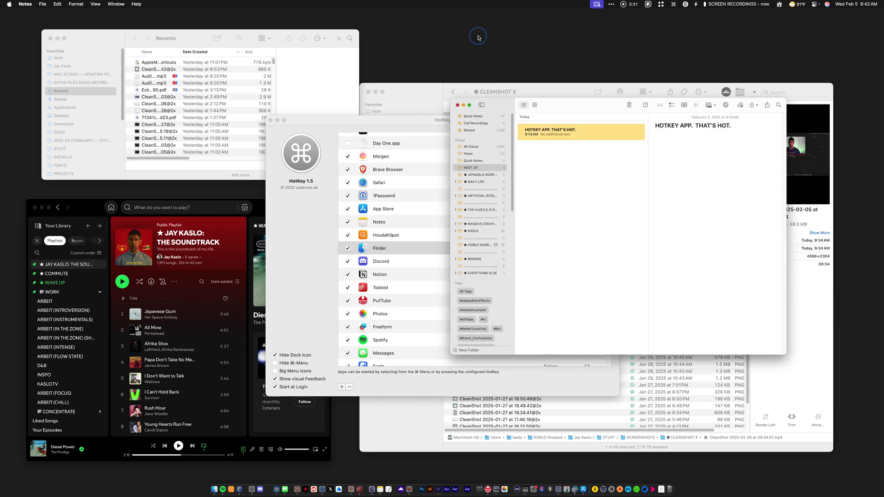